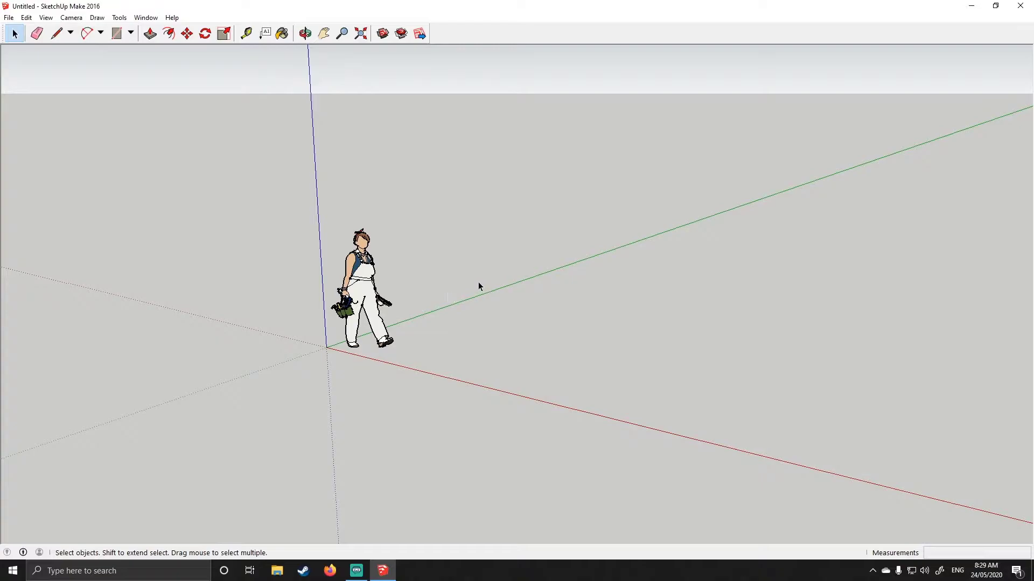
- Erase the default person figure standing at the origin
right_click(366, 275)
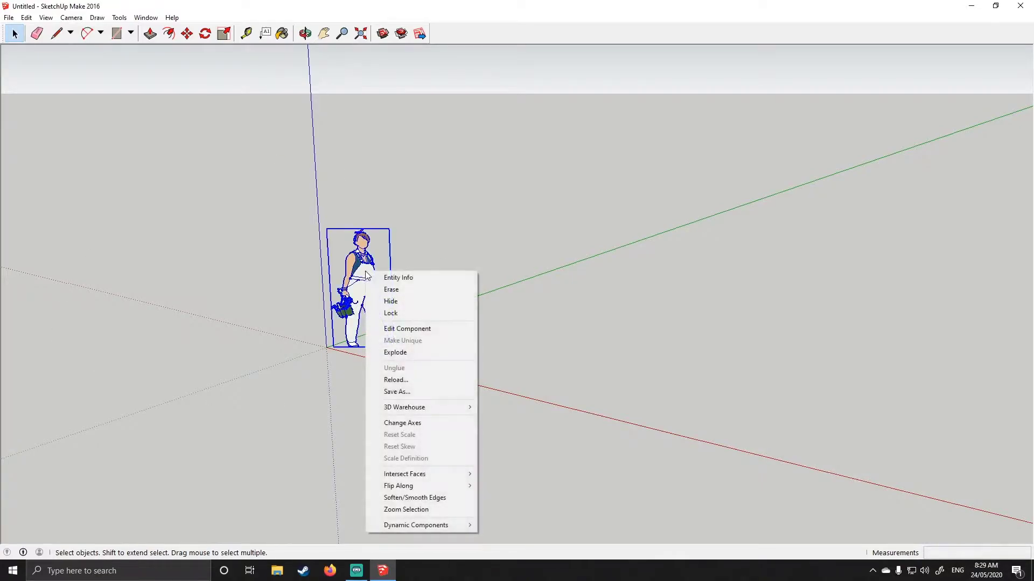
left_click(389, 290)
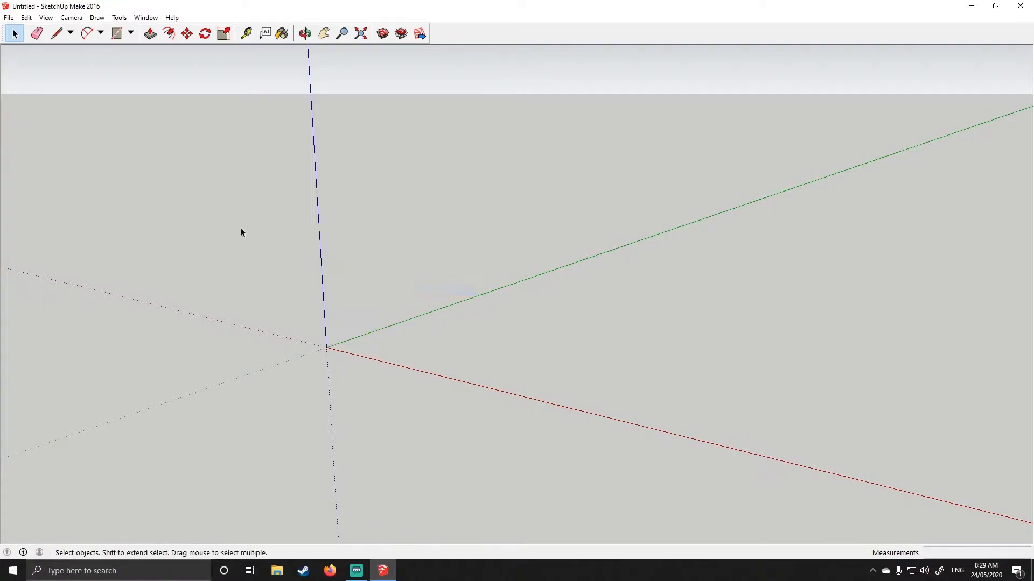
- Draw a circle with a 50 mm radius centred on the origin, flat on the ground plane
left_click(130, 33)
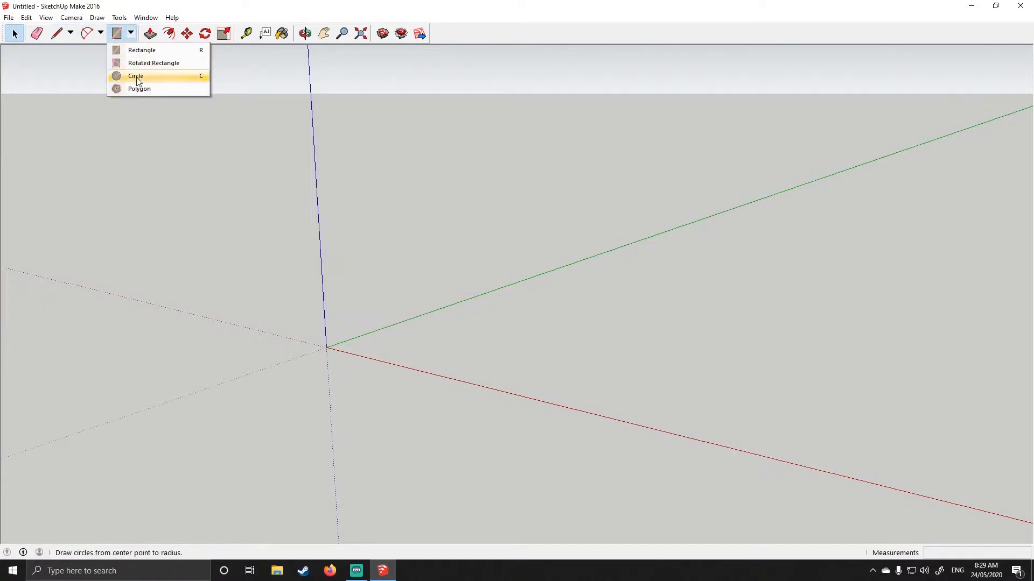
left_click(122, 41)
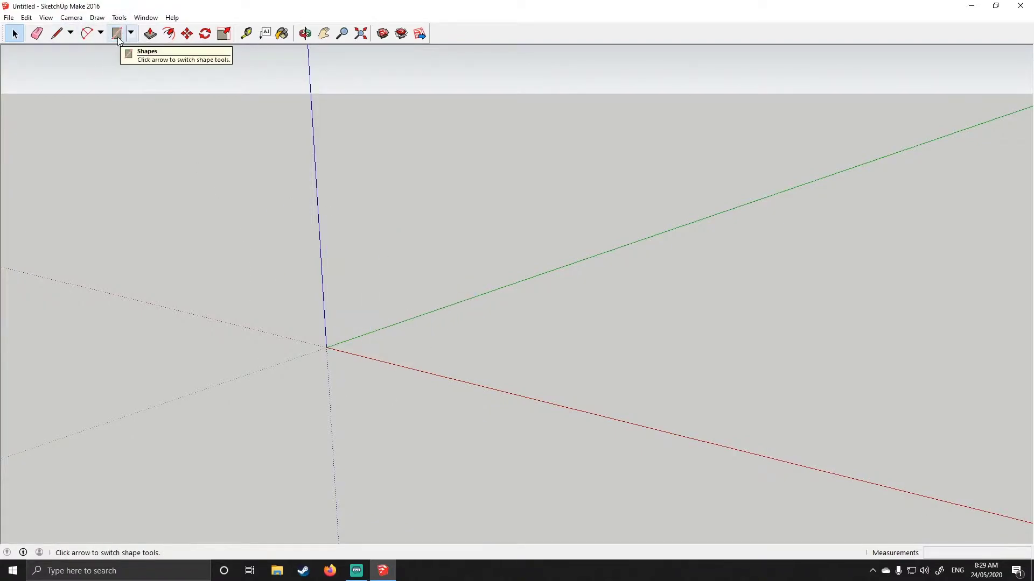
left_click(131, 34)
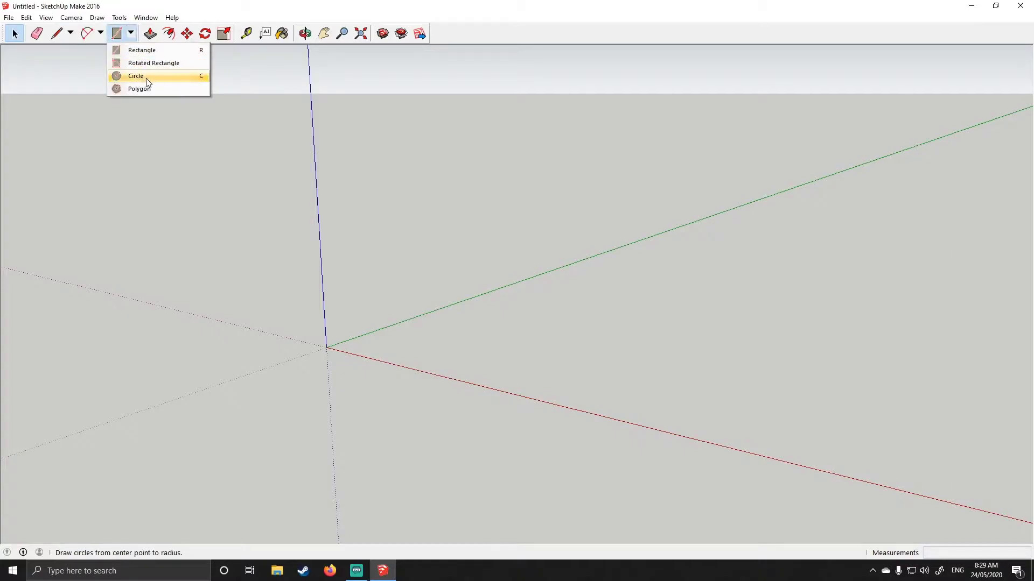
left_click(148, 82)
scroll(296, 341, "up", 5)
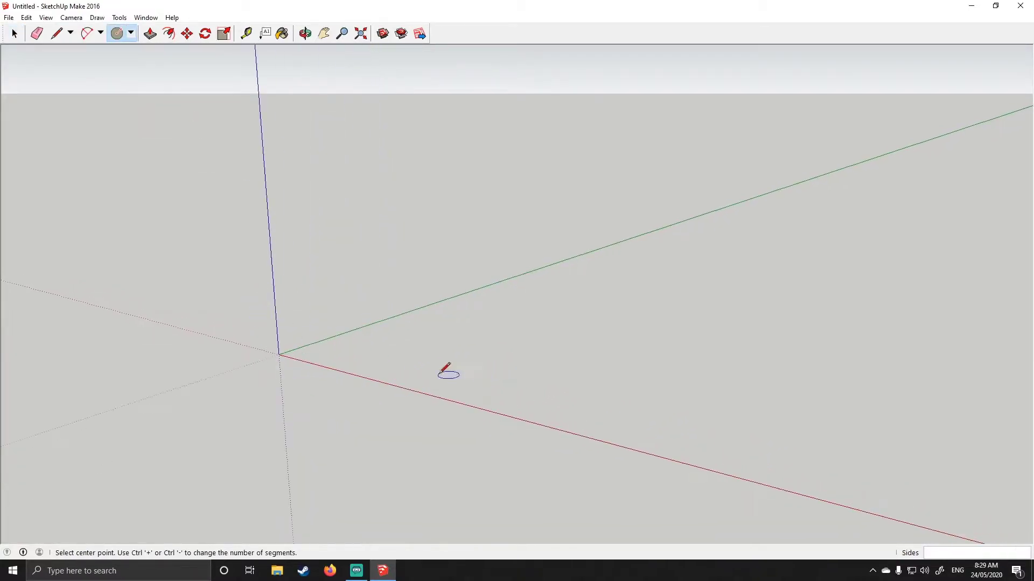
middle_click_drag(449, 371, 341, 364)
scroll(323, 355, "up", 3)
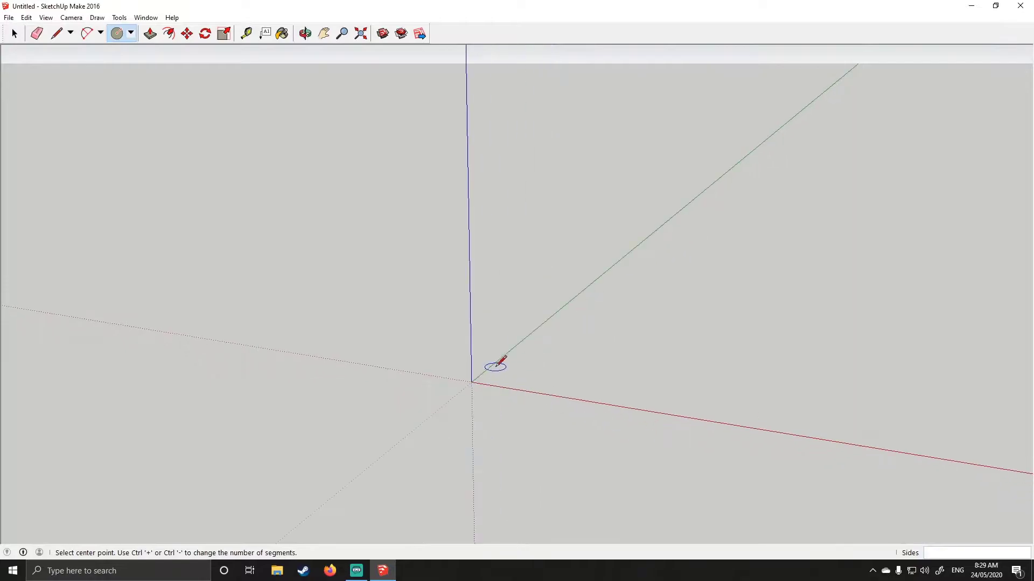
left_click(471, 382)
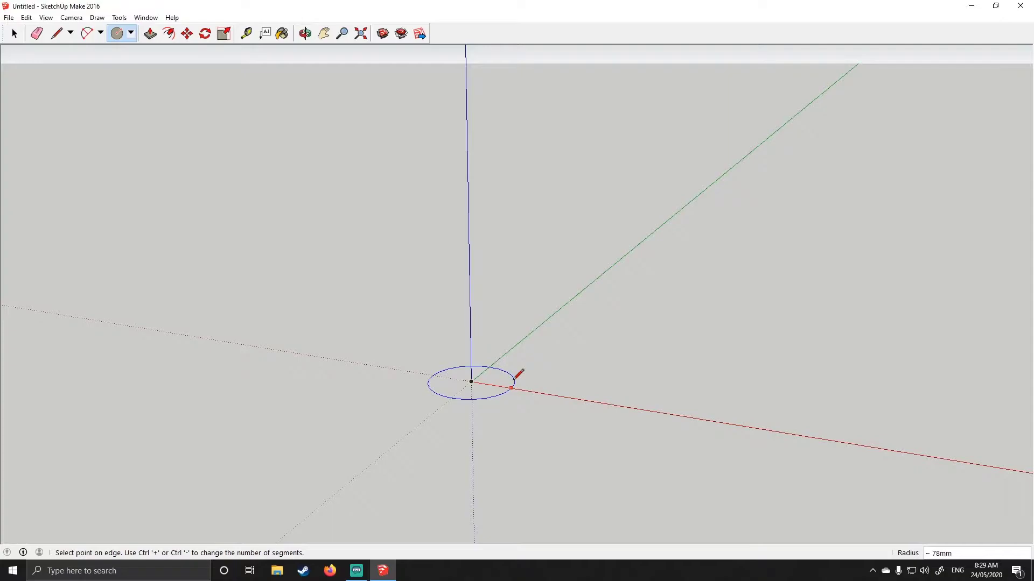
scroll(515, 379, "up", 2)
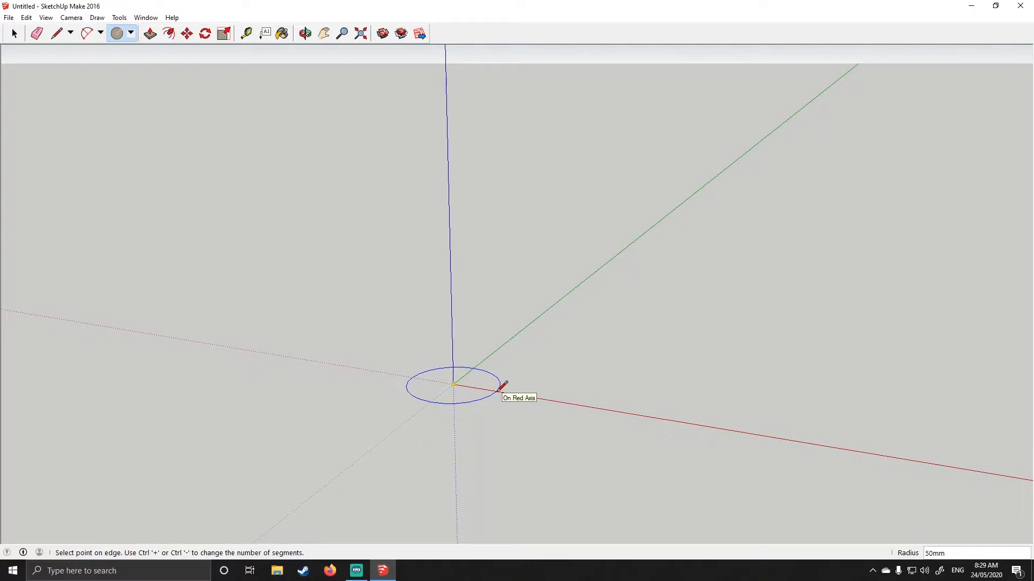
left_click(501, 386)
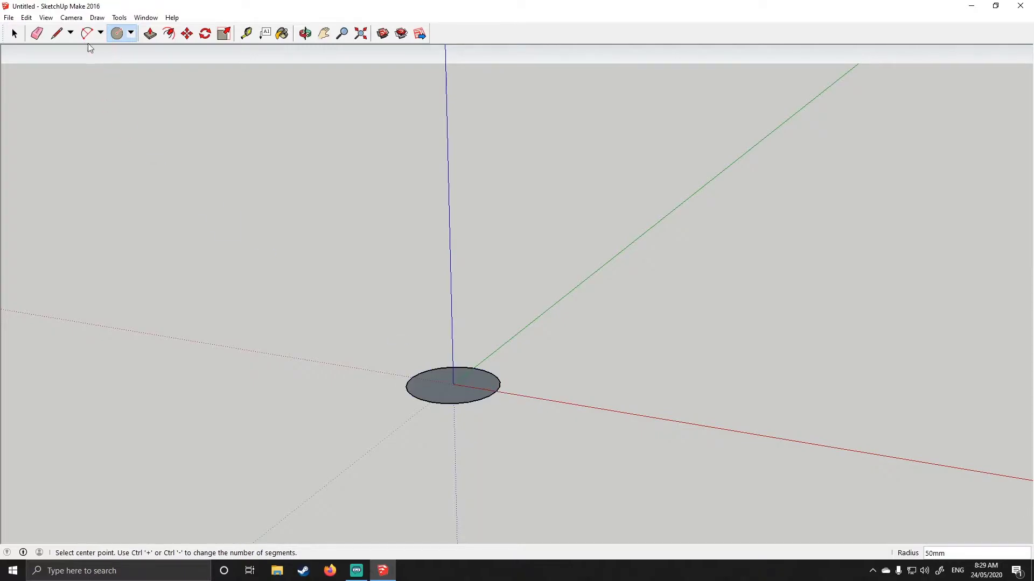
left_click(56, 33)
scroll(348, 350, "up", 3)
left_click(473, 403)
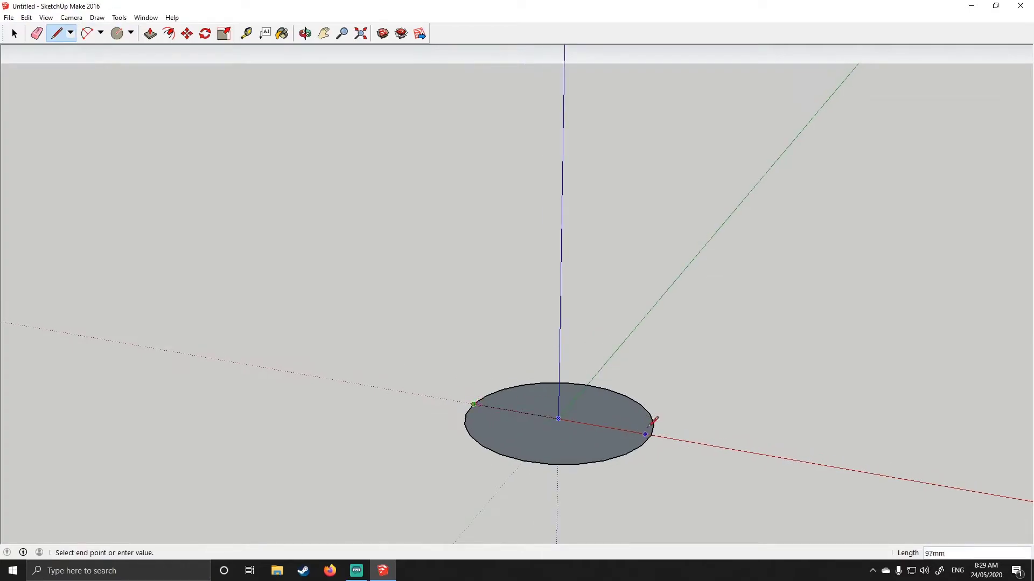
key("Escape")
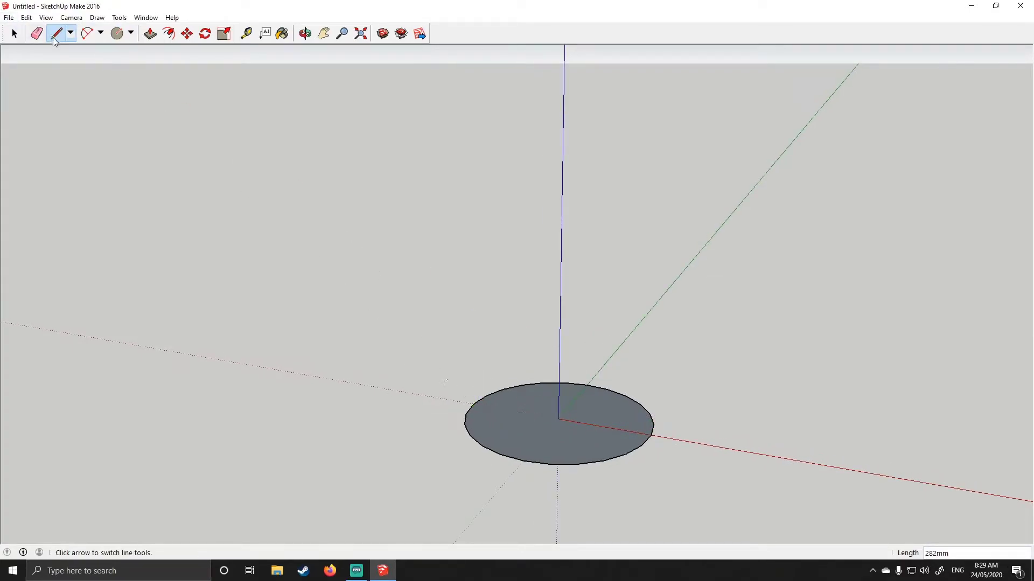
- Select the whole circle, including both its face and its edge
left_click(14, 33)
double_click(599, 439)
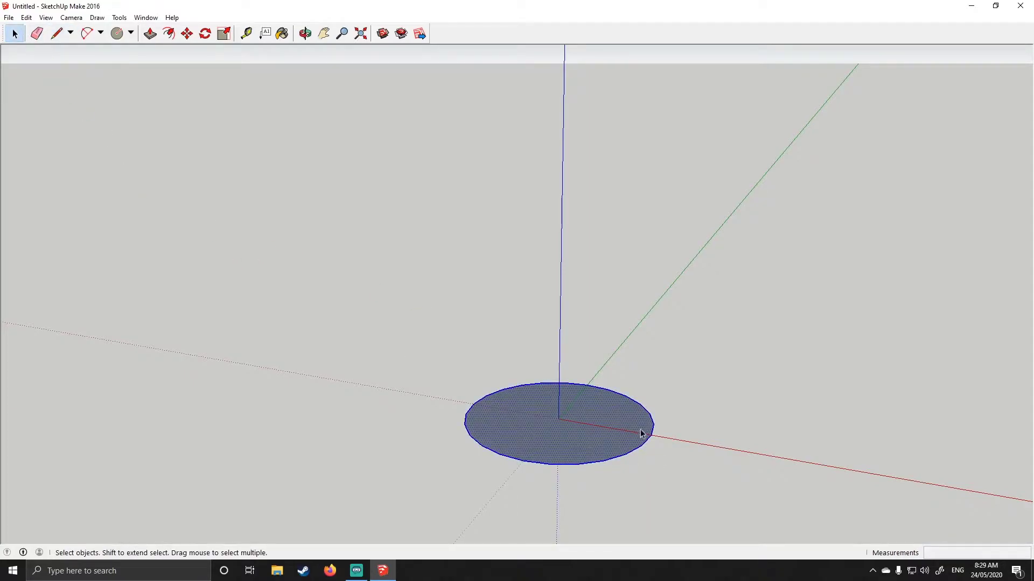
key("Escape")
double_click(542, 416)
left_click(721, 446)
double_click(600, 418)
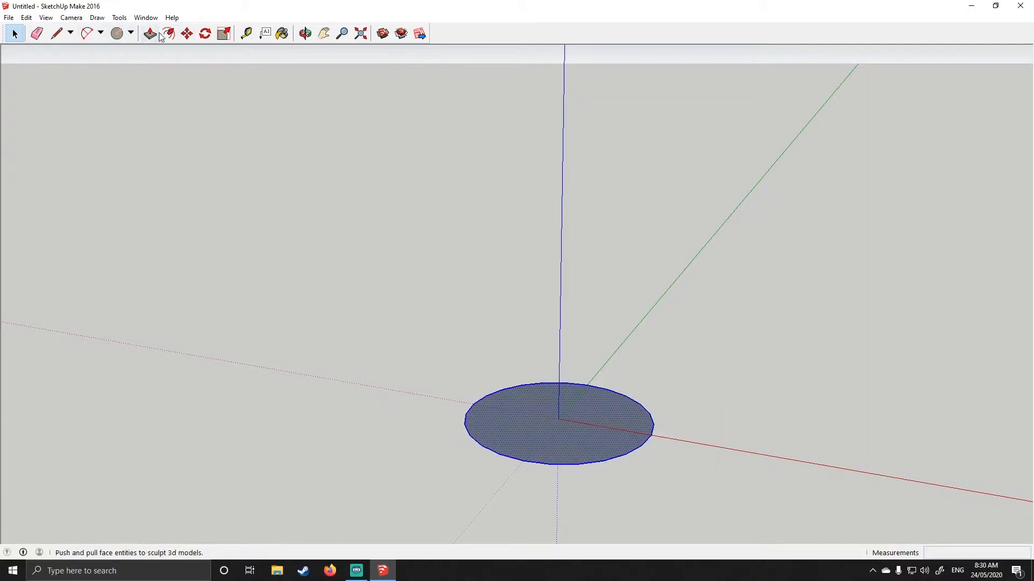
left_click(186, 34)
left_click(653, 437)
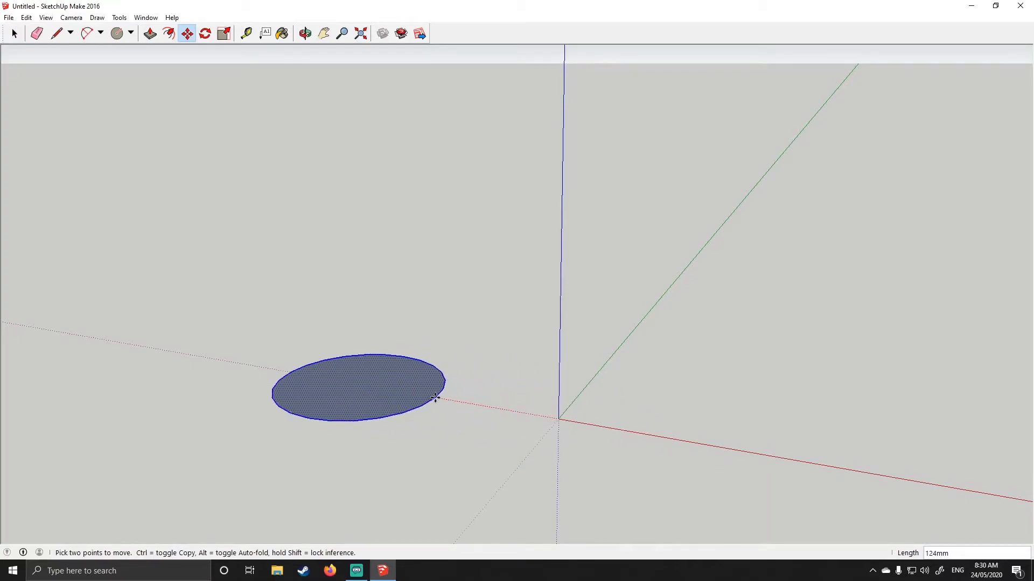
key("ctrl")
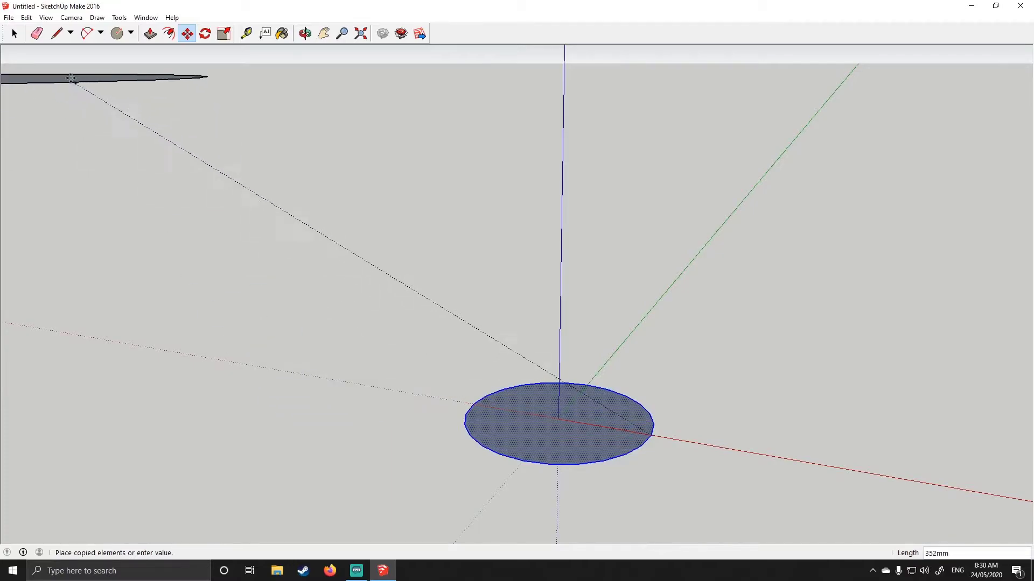
left_click(15, 34)
left_click(866, 357)
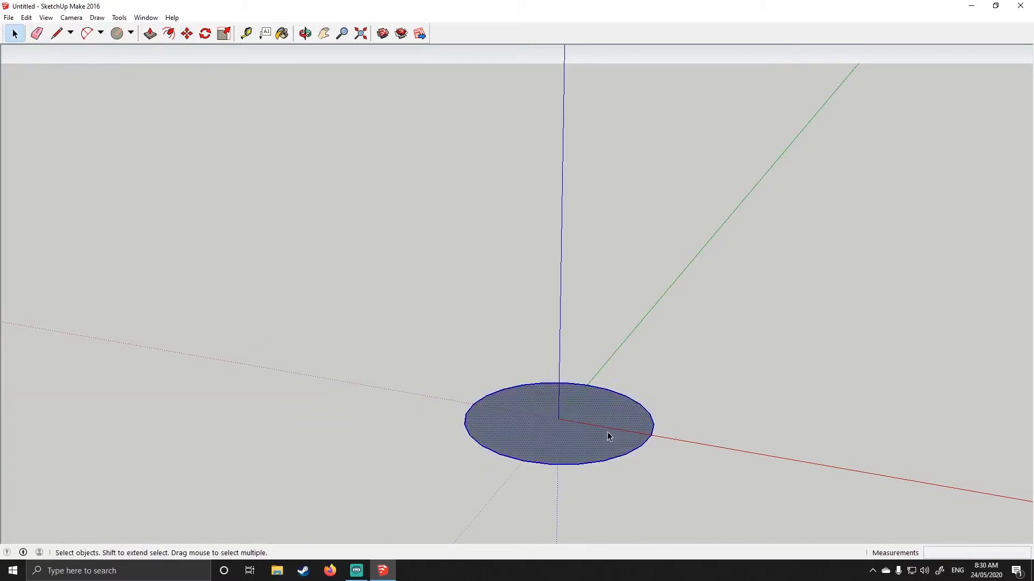
- Copy the selected circle 200 mm in the negative direction along the red axis and clear the selection
left_click(187, 34)
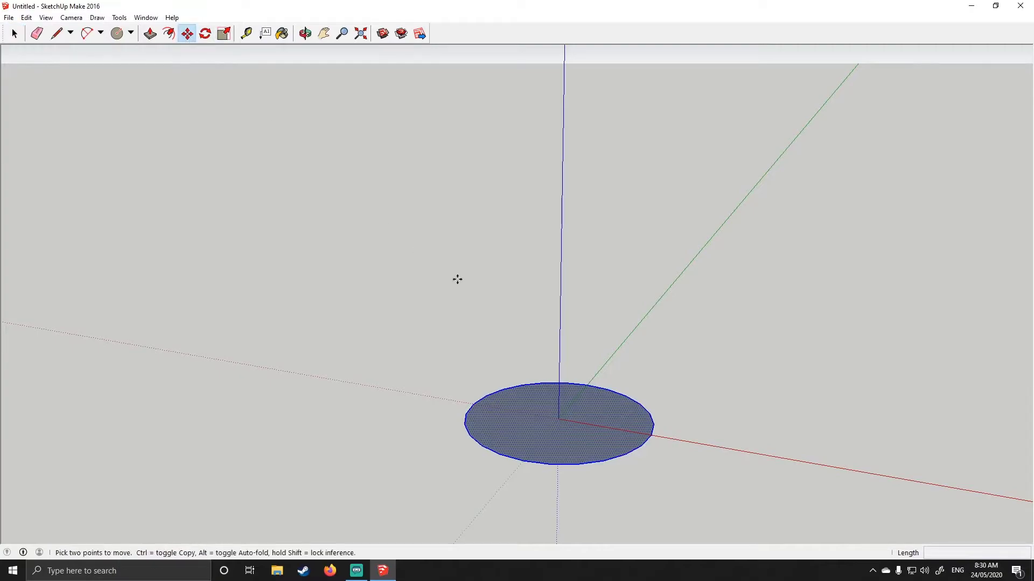
key("ctrl")
left_click(653, 436)
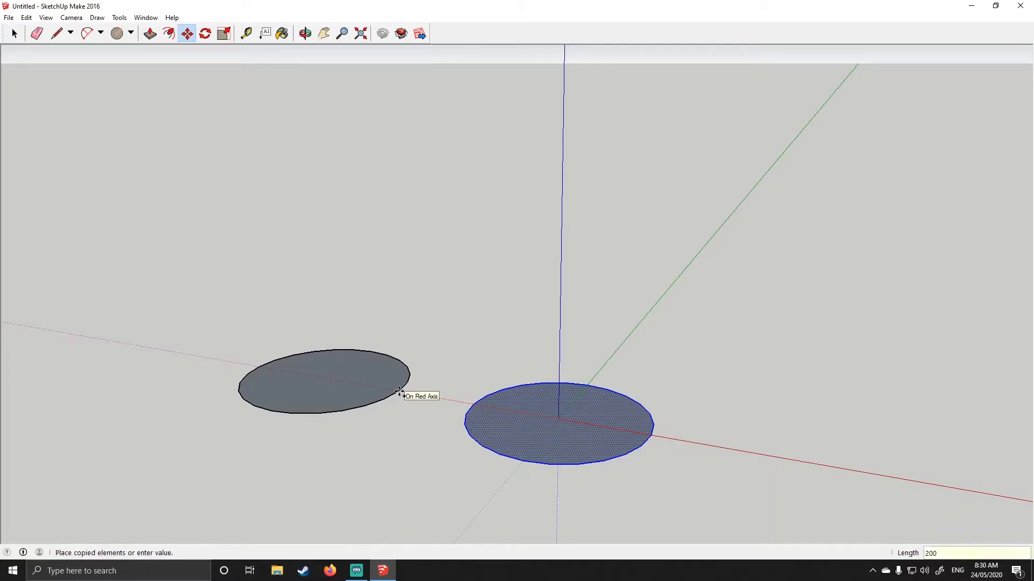
key("Return")
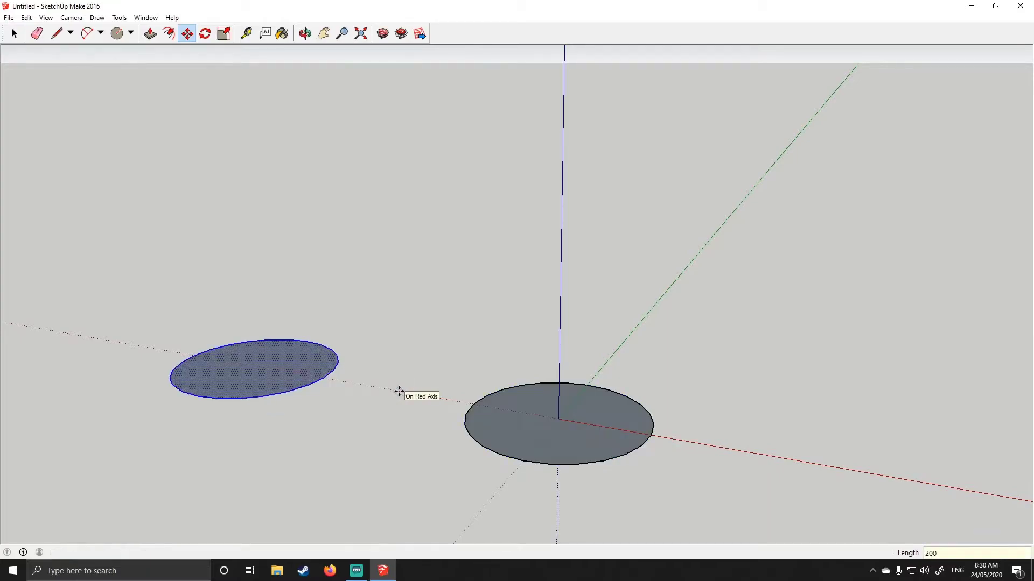
left_click(21, 39)
left_click(429, 340)
- Draw a 100 mm vertical line up from the original circle's edge where it meets the positive green axis
middle_click_drag(429, 339, 473, 372)
scroll(566, 413, "up", 2)
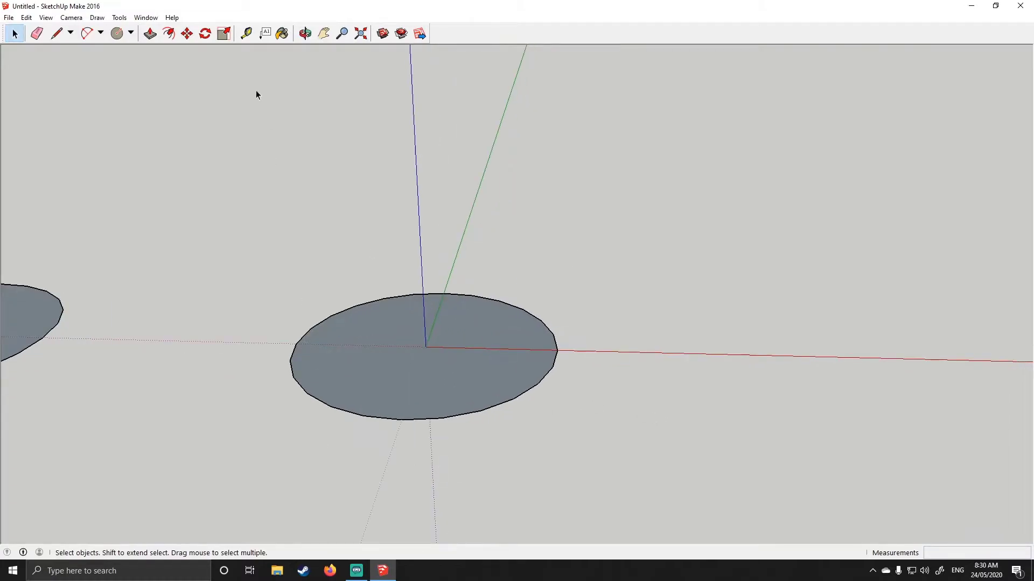
left_click(56, 34)
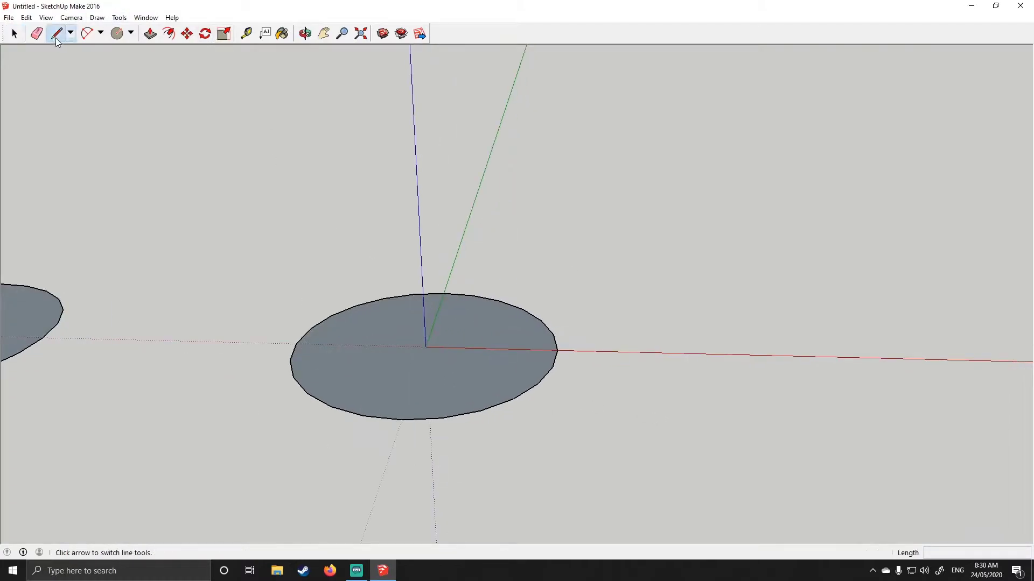
left_click(444, 293)
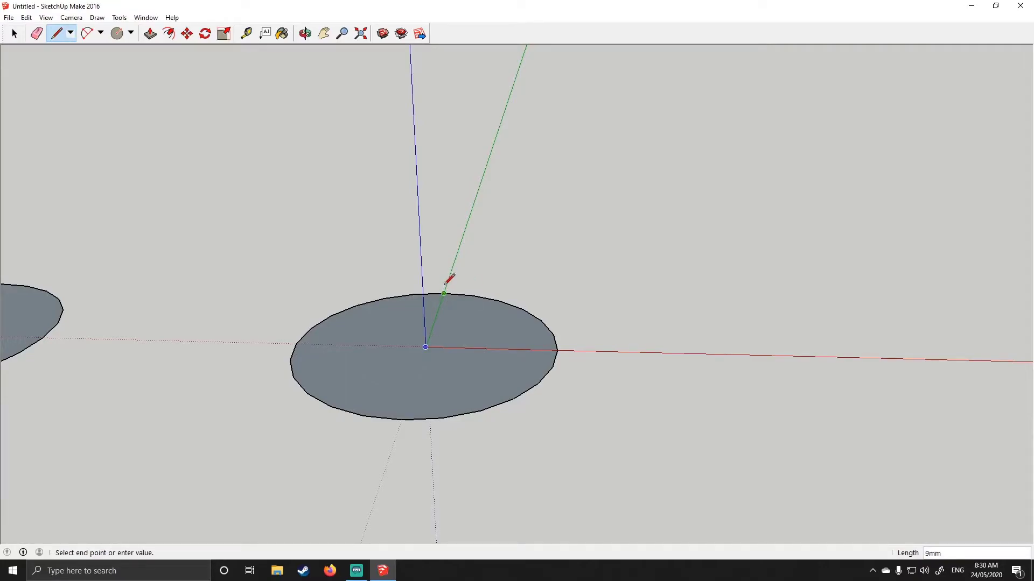
mouse_move(445, 173)
middle_mouse_down()
mouse_move(394, 164)
mouse_move(612, 234)
middle_mouse_up()
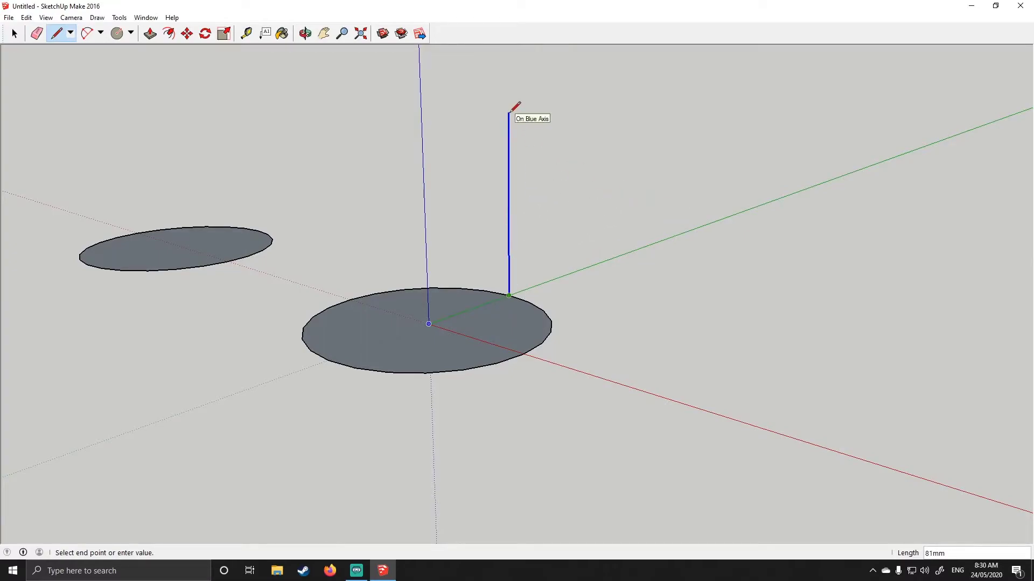
key("Return")
scroll(548, 219, "down", 2)
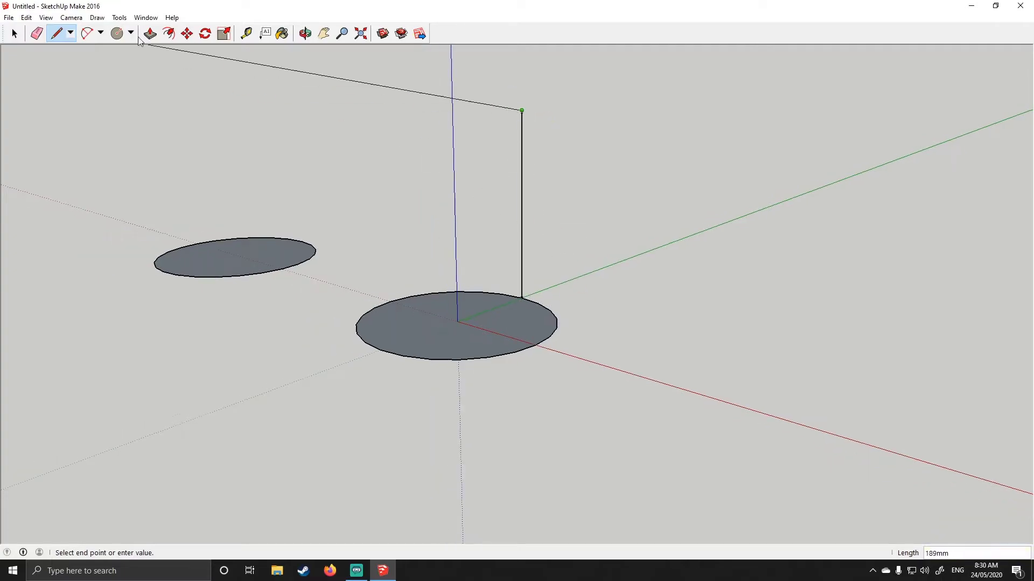
key("Escape")
- Form the first 100 mm high wall panel by drawing a vertical line at the neighbouring circle vertex and joining both line tops
scroll(548, 265, "up", 3)
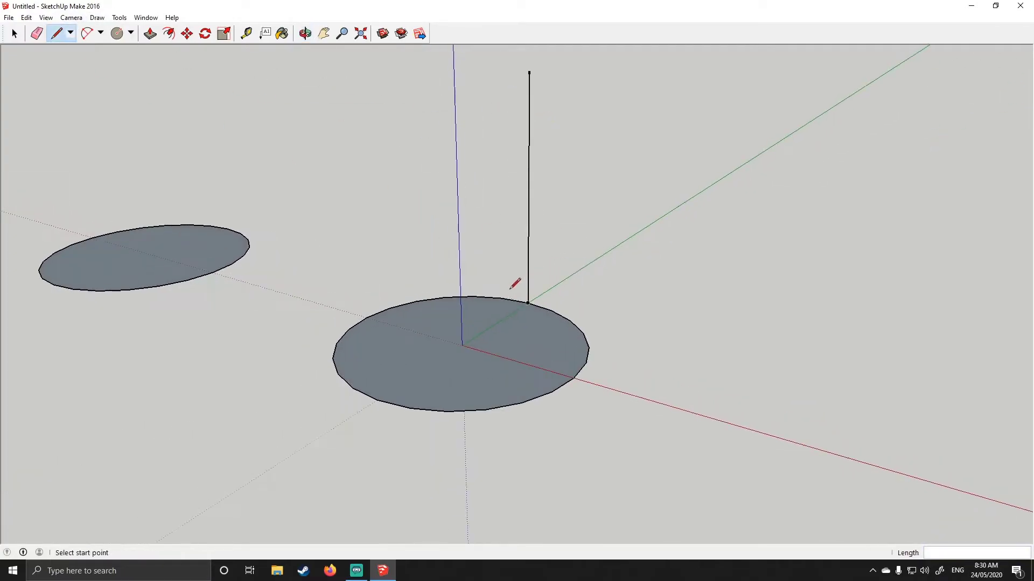
left_click(551, 311)
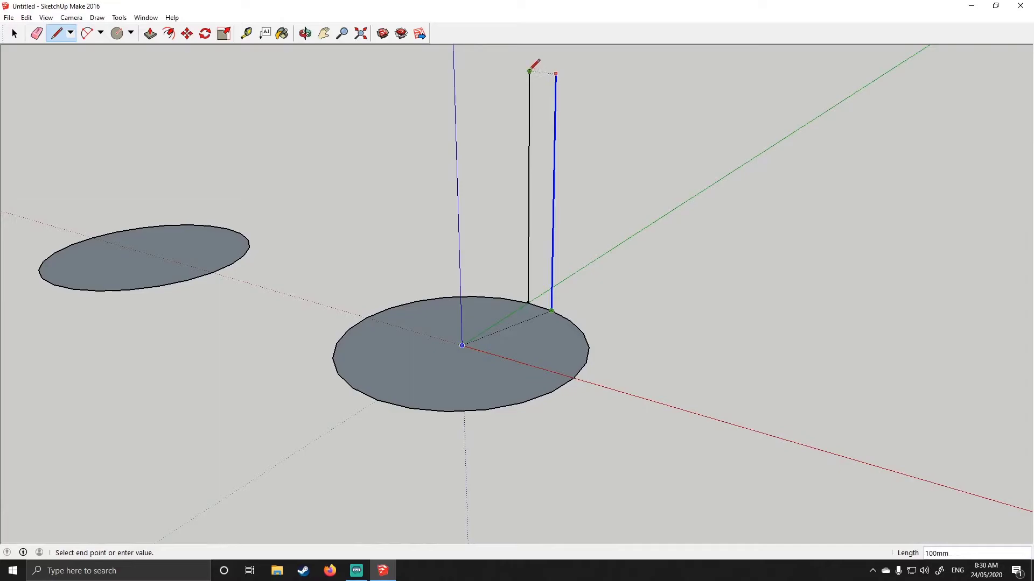
left_click(530, 70)
left_click(530, 71)
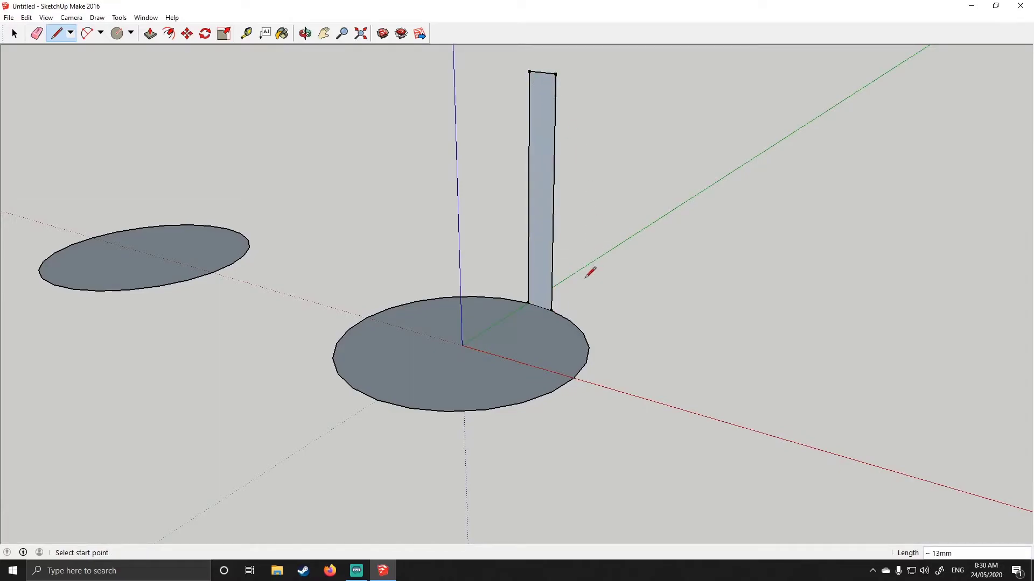
- Add the second and third wall panels, drawing 100 mm vertical edges at the next two circle vertices and joining their tops
left_click(571, 321)
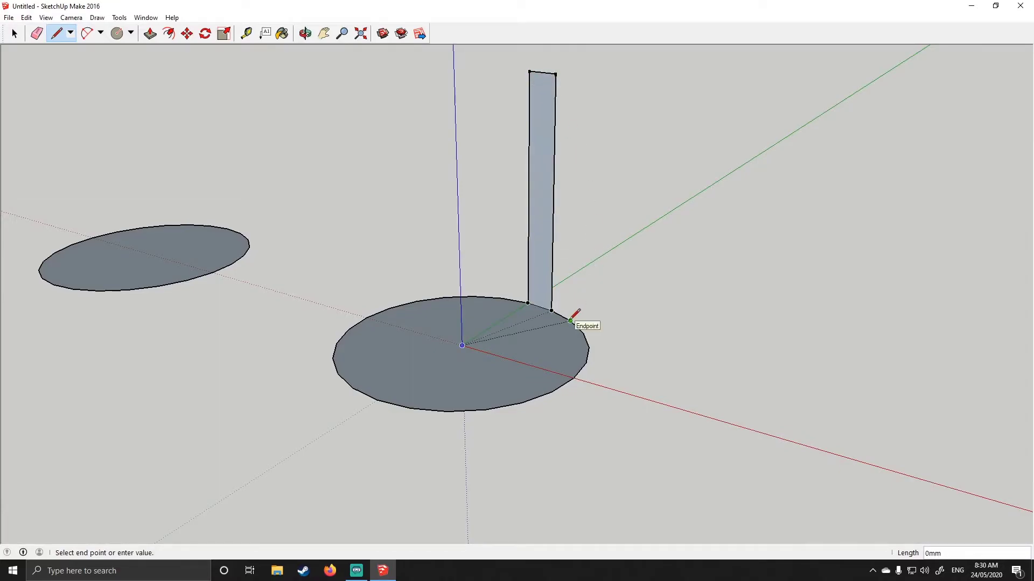
left_click(557, 72)
left_click(556, 74)
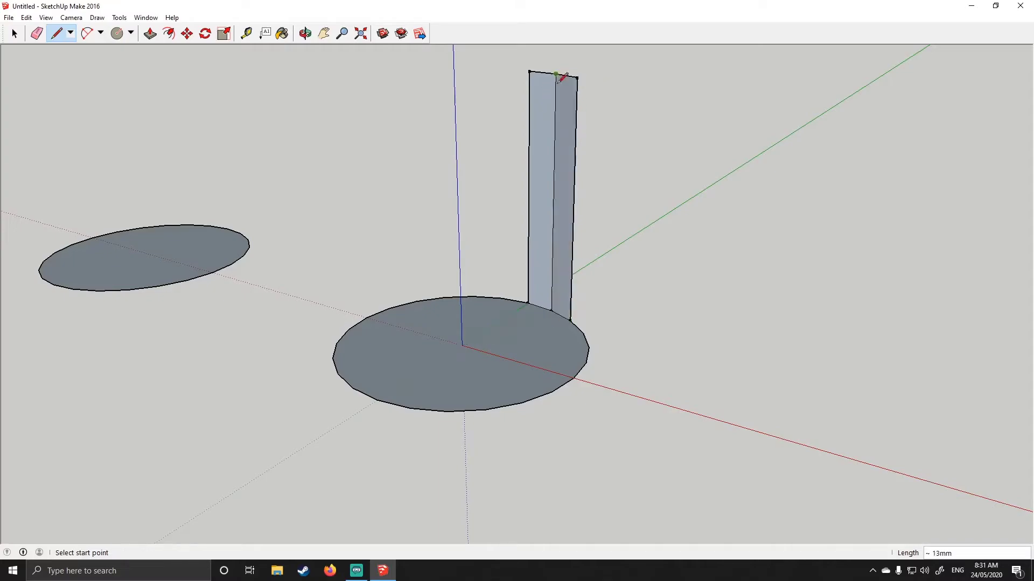
left_click(583, 333)
left_click(592, 82)
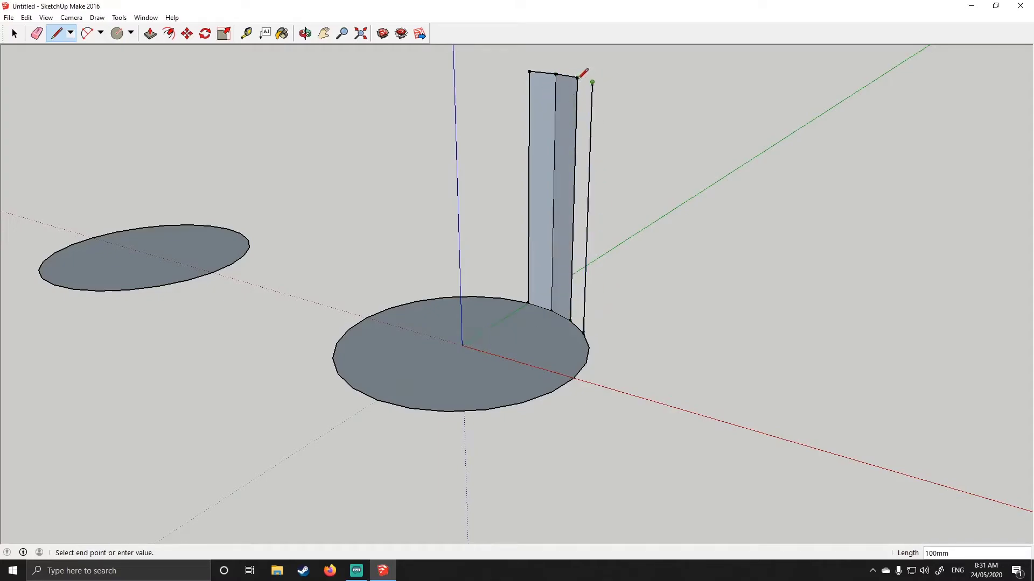
left_click(577, 78)
- Extend the curved wall with the fourth and fifth panels at the same height, up to the vertex just before the positive red axis
left_click(588, 347)
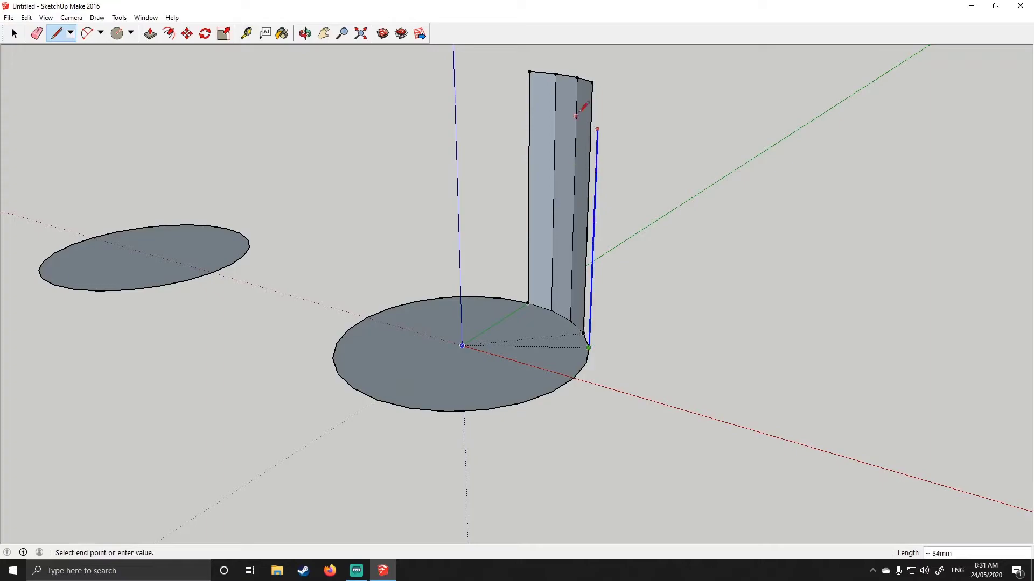
middle_click_drag(596, 76, 688, 162)
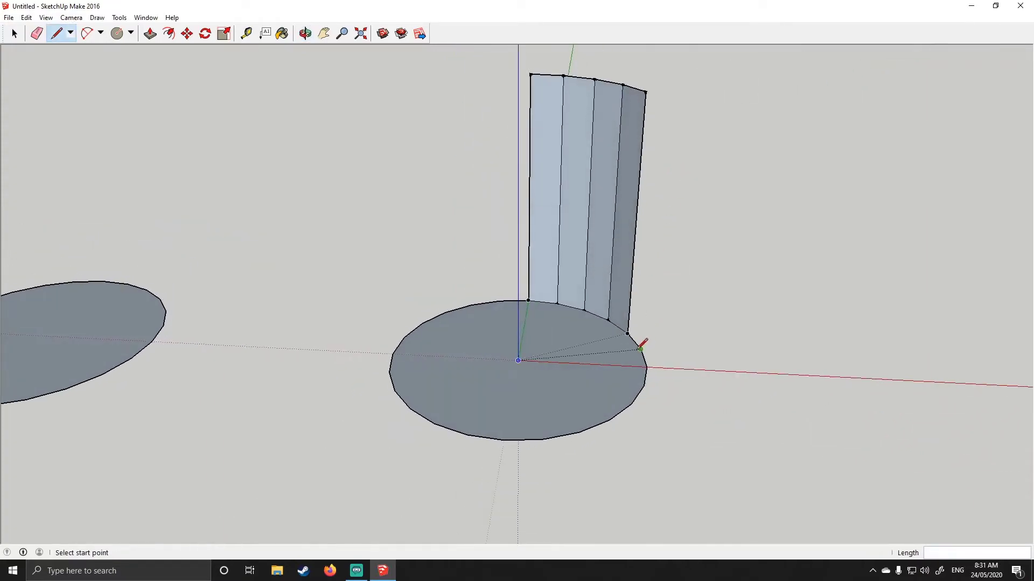
left_click(663, 101)
left_click(645, 92)
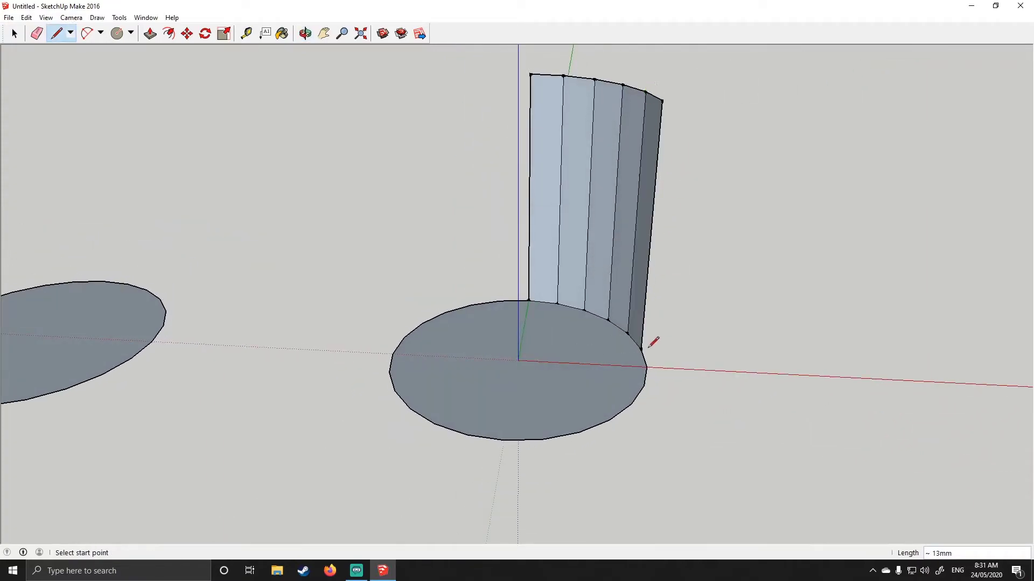
- Continue the wall past the positive red axis with the sixth and seventh panels, matching the height of the existing ones
left_click(646, 366)
left_click(671, 96)
left_click(663, 101)
mouse_move(672, 95)
middle_mouse_down()
mouse_move(731, 200)
mouse_move(700, 242)
middle_mouse_up()
left_click(661, 339)
left_click(690, 107)
left_click(672, 94)
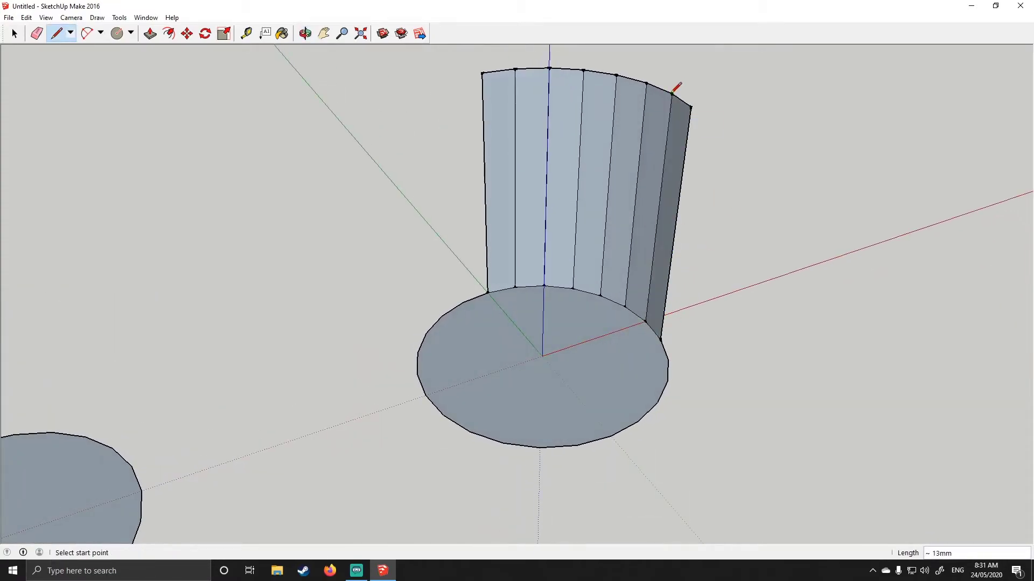
- Extend the curved wall with the eighth, ninth and tenth panels at the same 100 mm height, joining each new vertical edge's top
left_click(668, 359)
left_click(702, 122)
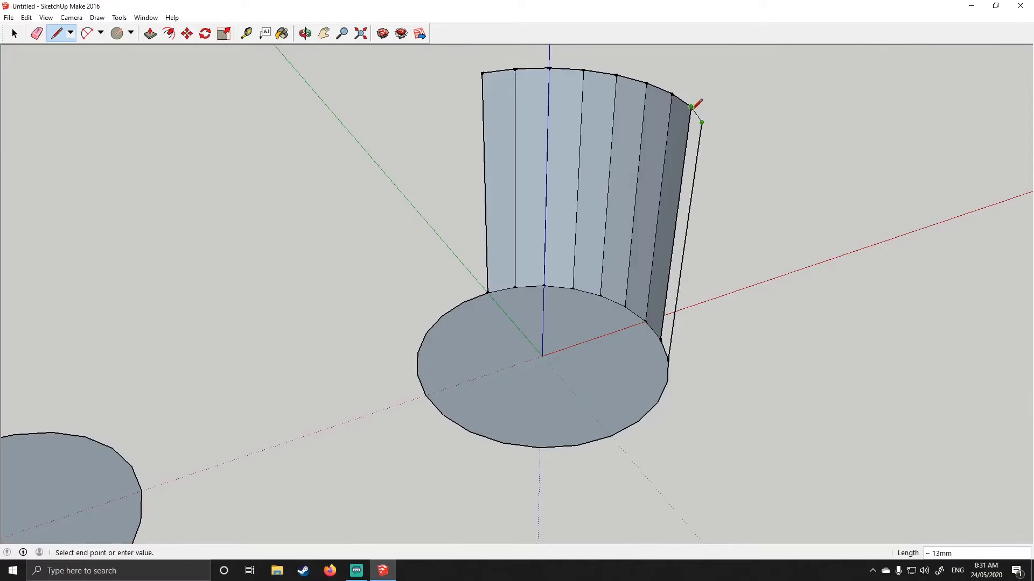
left_click(691, 107)
left_click(667, 380)
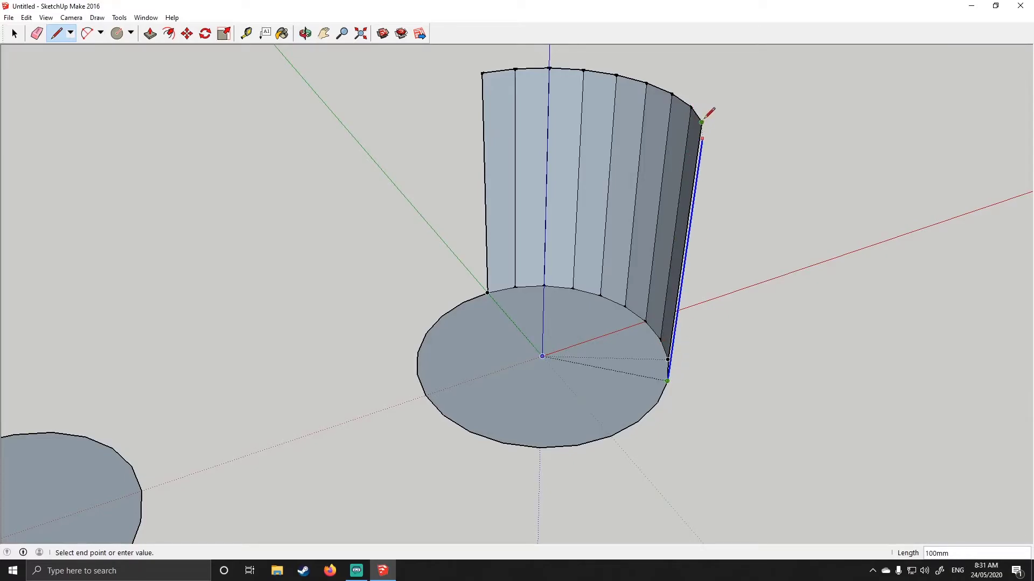
middle_click_drag(704, 119, 666, 277)
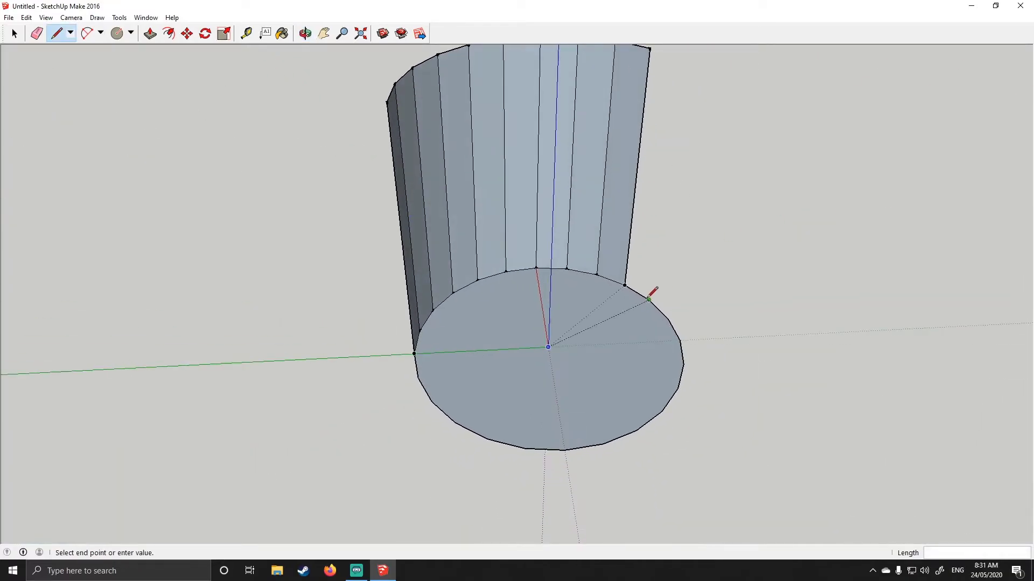
scroll(687, 157, "down", 3)
left_click(675, 160)
left_click(656, 151)
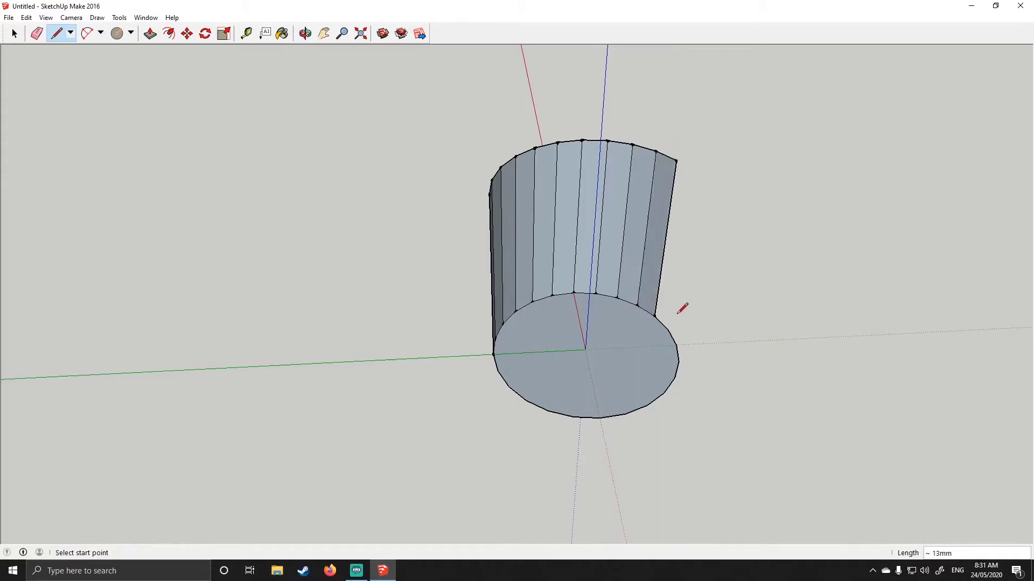
- Add the eleventh and twelfth wall panels, raising vertical edges at the next two circle vertices and joining them to the rim
left_click(667, 329)
left_click(692, 173)
left_click(677, 161)
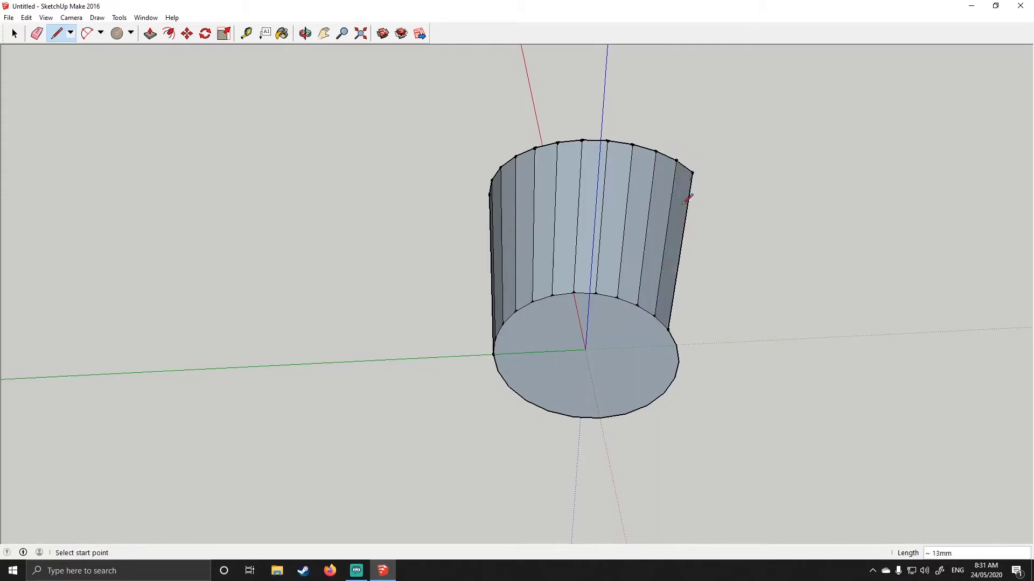
left_click(677, 346)
left_click(702, 186)
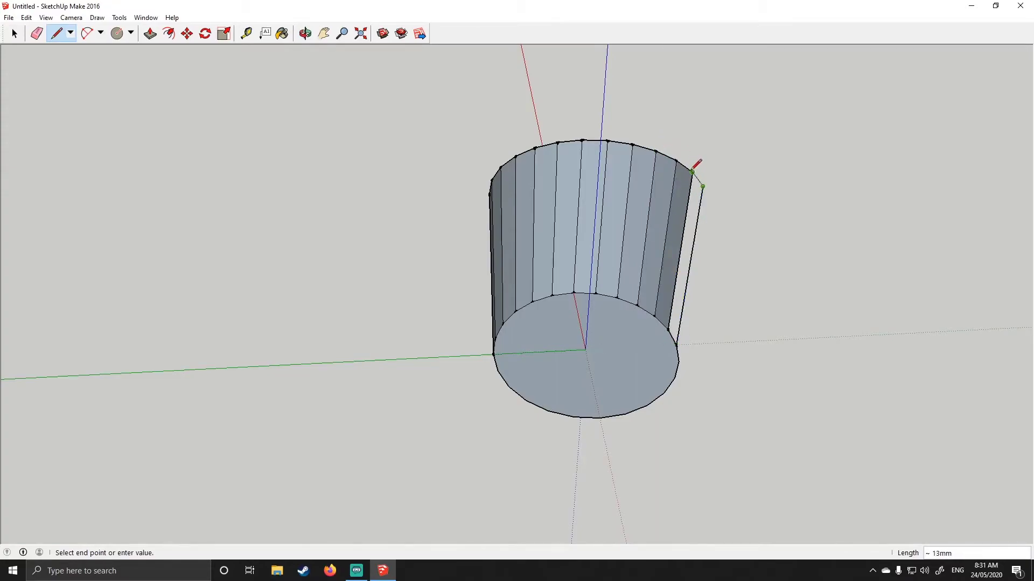
left_click(692, 173)
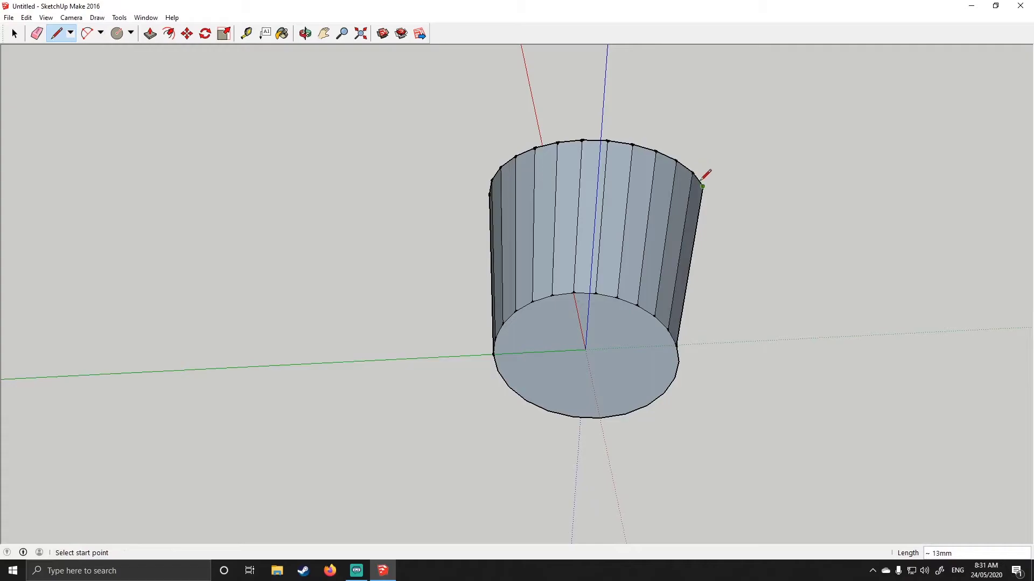
- Continue the wall with the thirteenth and fourteenth panels, matching the height of the existing ones
left_click(678, 362)
left_click(706, 200)
left_click(703, 185)
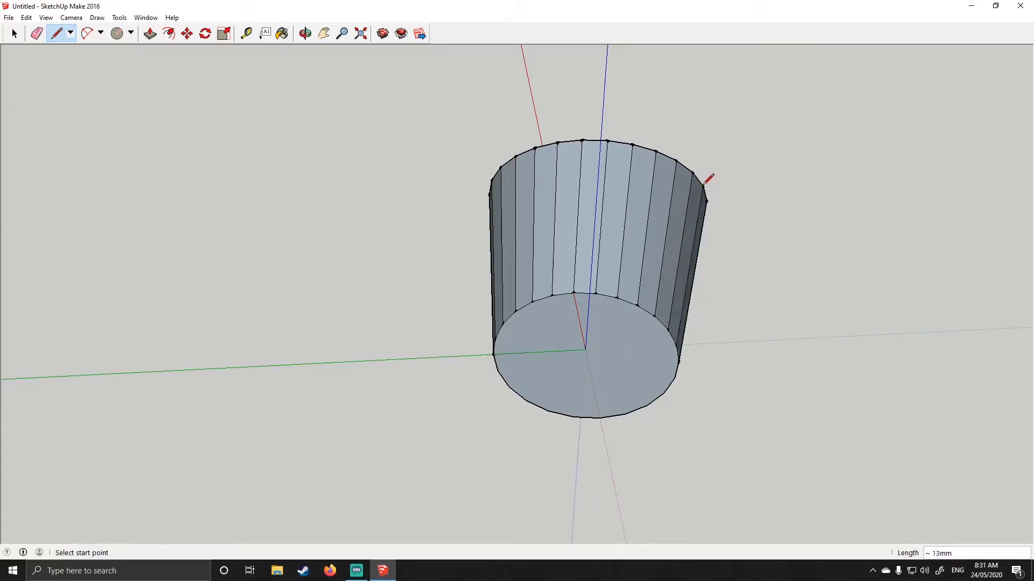
middle_click_drag(709, 180, 672, 272)
left_click(641, 312)
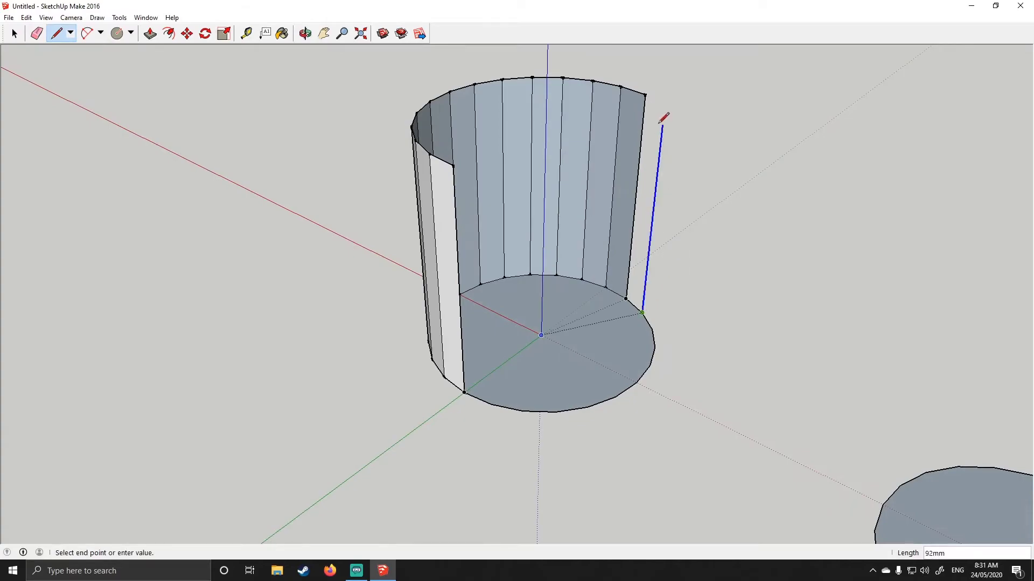
left_click(664, 105)
left_click(645, 95)
- Add the fifteenth and sixteenth panels by drawing vertical edges at the next two circle vertices and joining their tops
left_click(652, 329)
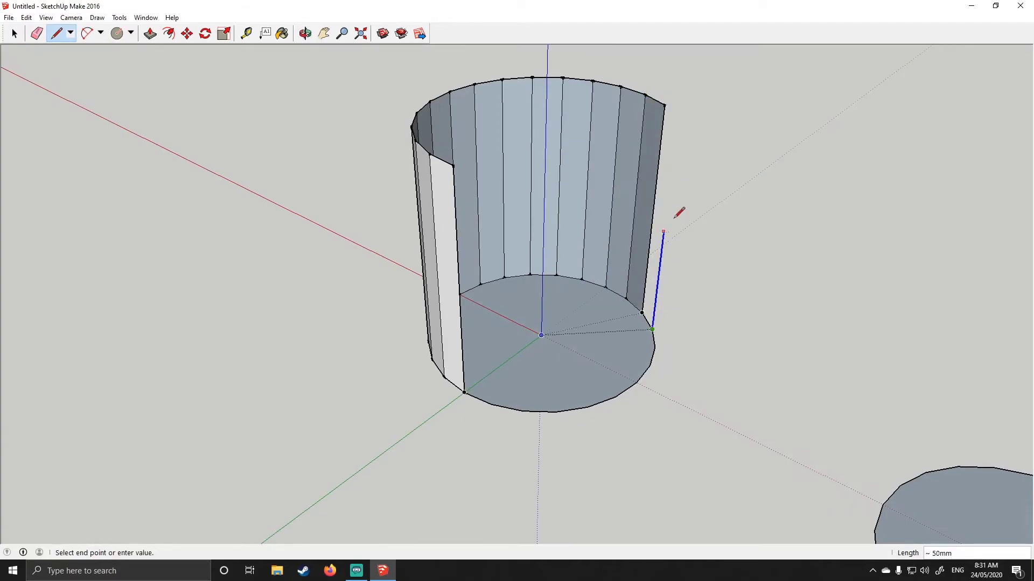
left_click(678, 111)
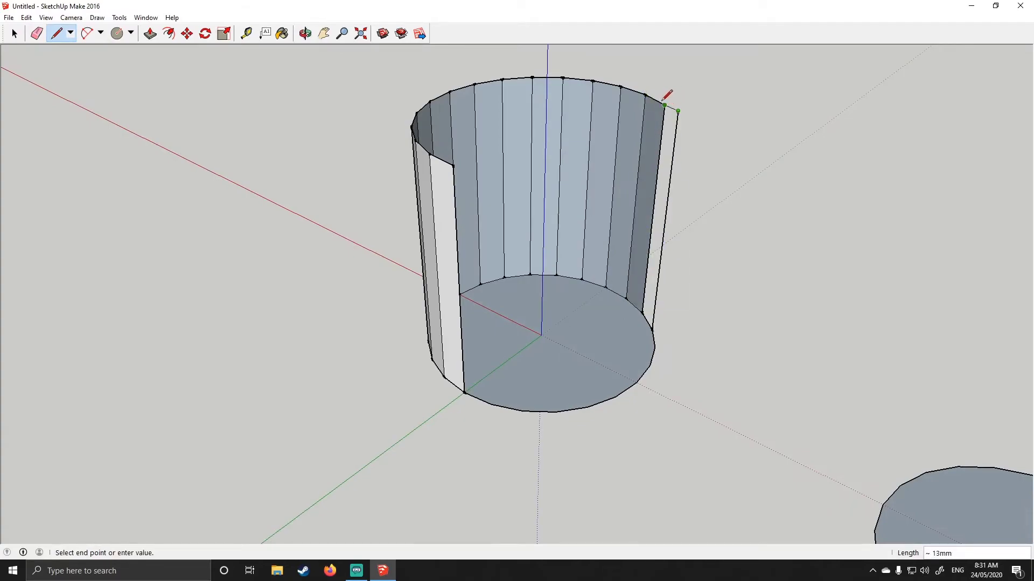
left_click(665, 105)
left_click(653, 345)
middle_click_drag(654, 344, 632, 105)
left_click(564, 77)
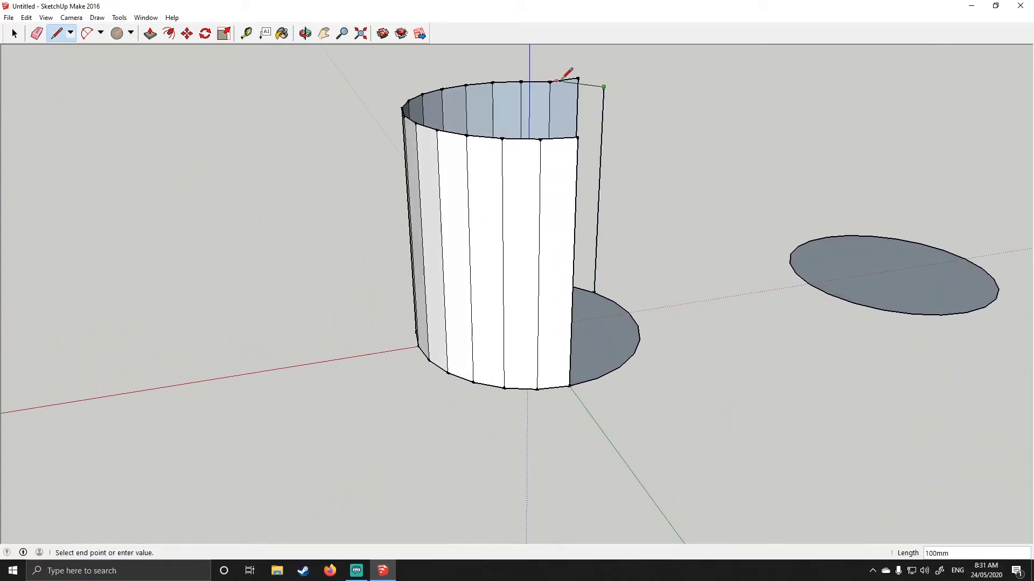
left_click(604, 87)
- Build the seventeenth to nineteenth panels, carrying the wall past the axis on the side facing the second circle
left_click(613, 300)
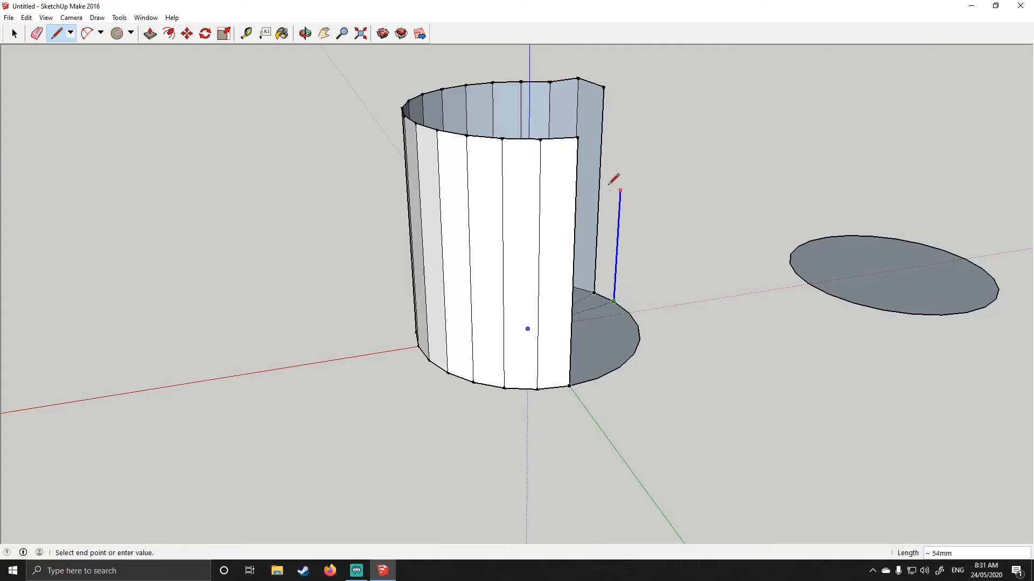
left_click(603, 87)
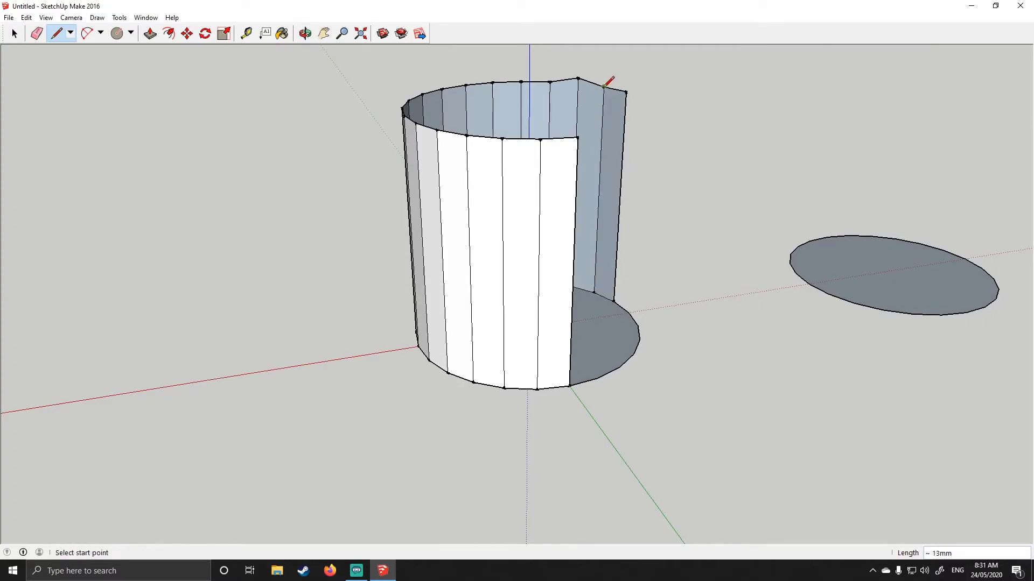
left_click(629, 311)
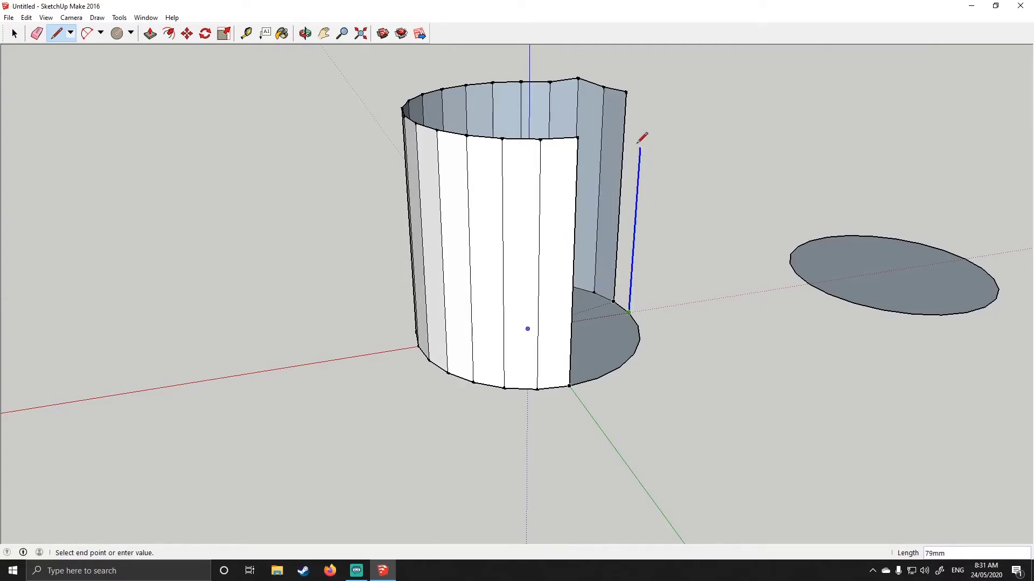
left_click(626, 102)
left_click(640, 322)
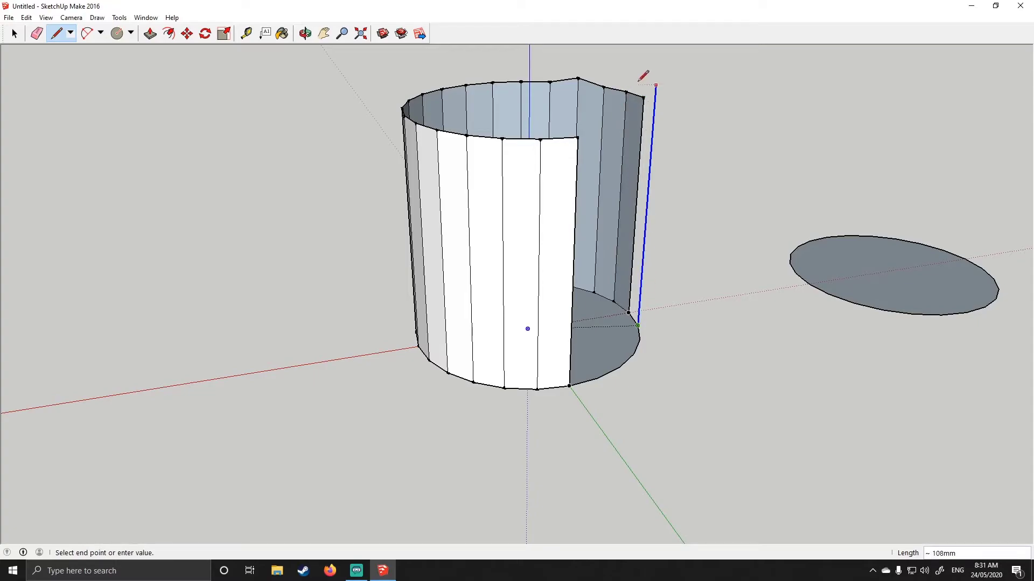
left_click(652, 104)
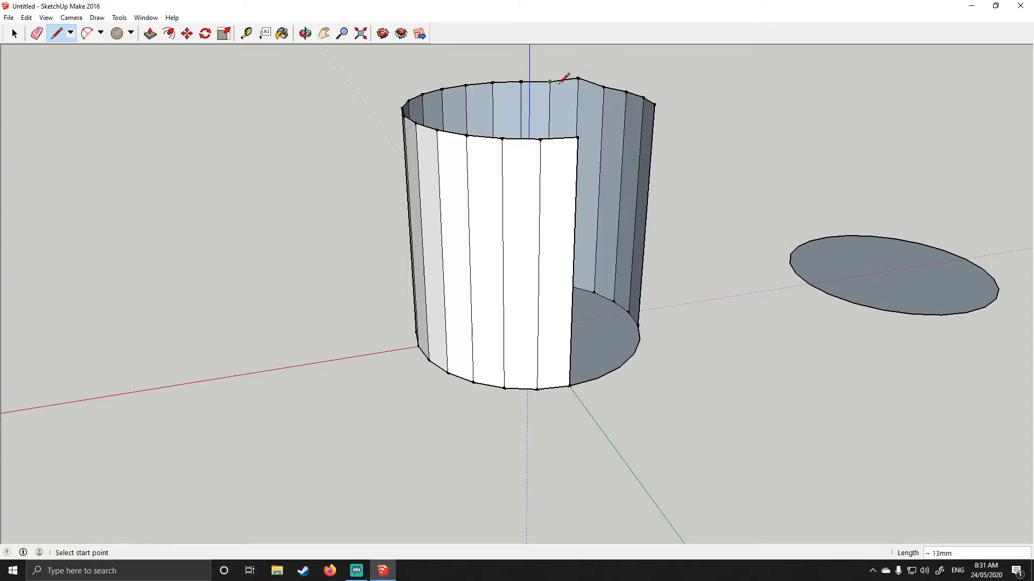
- Add the twentieth to twenty-second panels so that only two circle segments remain open
left_click(640, 339)
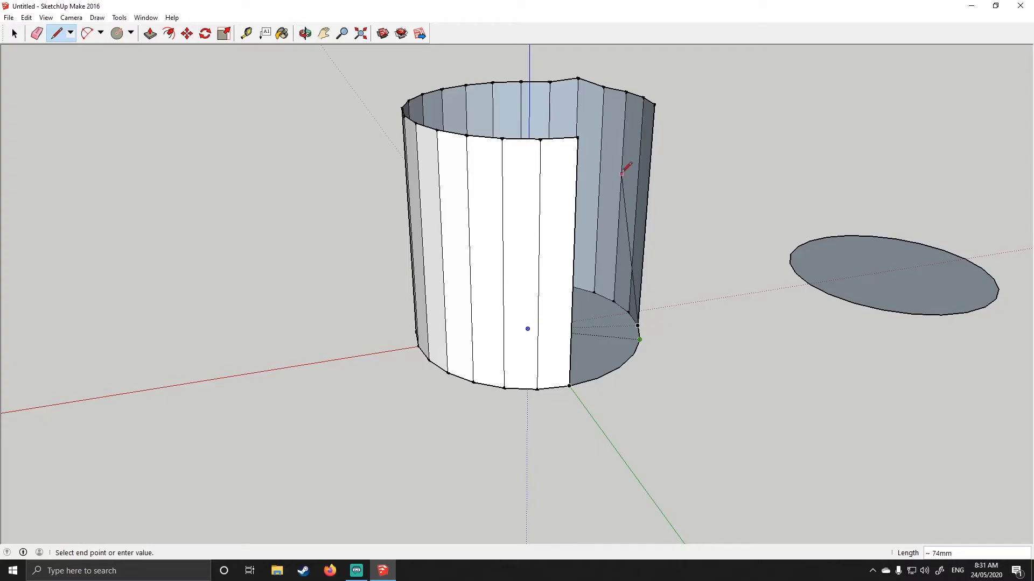
middle_click_drag(627, 162, 653, 281)
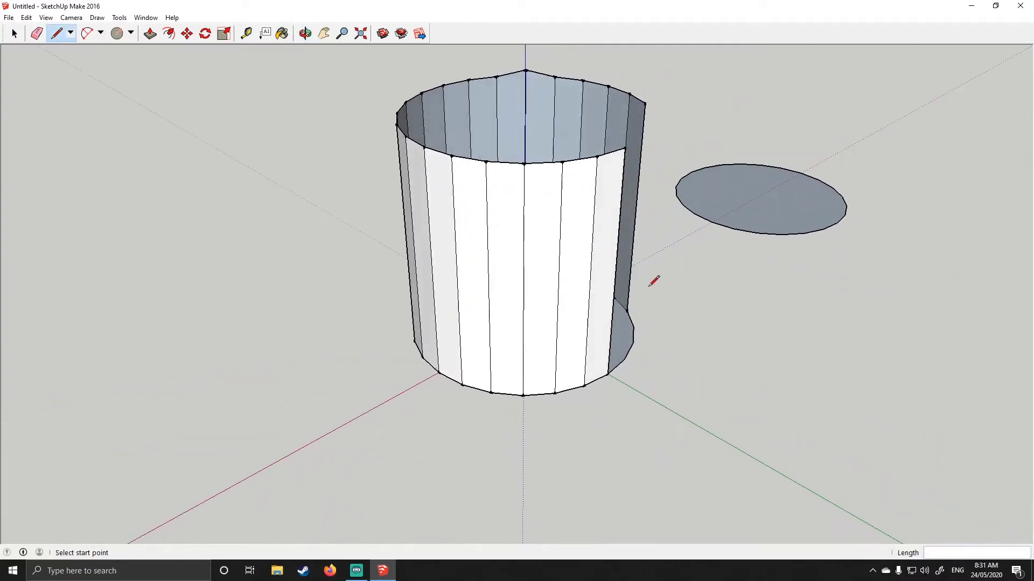
left_click(646, 100)
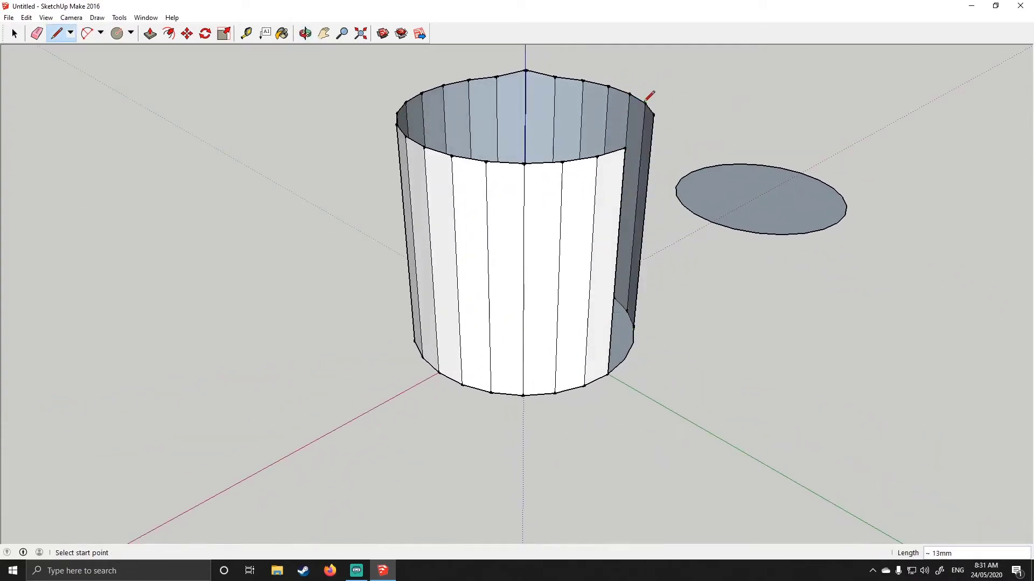
left_click(627, 340)
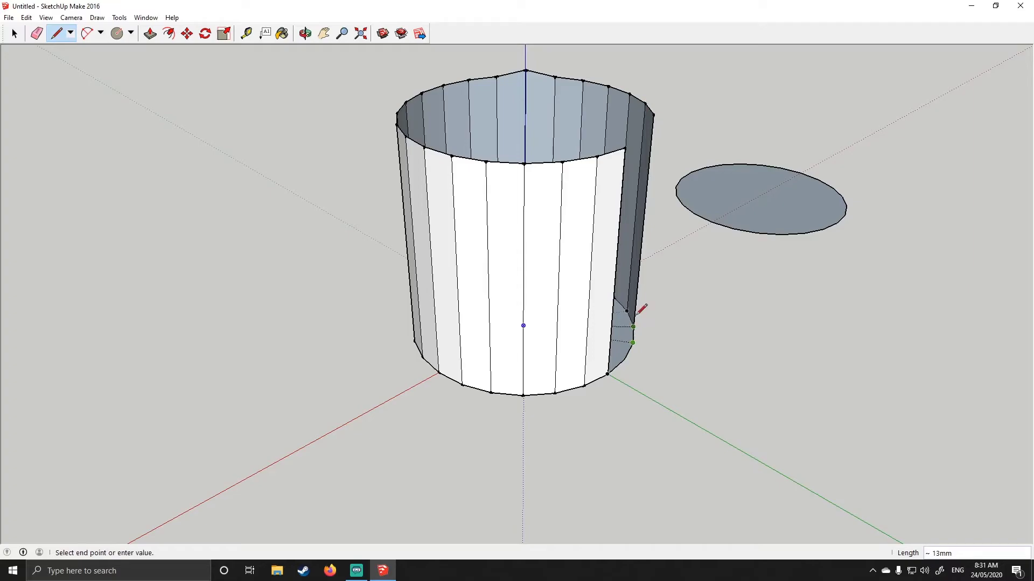
left_click(653, 115)
middle_click_drag(722, 144, 465, 184)
- Close the wall with the last two panels, drawing the remaining vertical edge and joining its top to the first panel
left_click(520, 389)
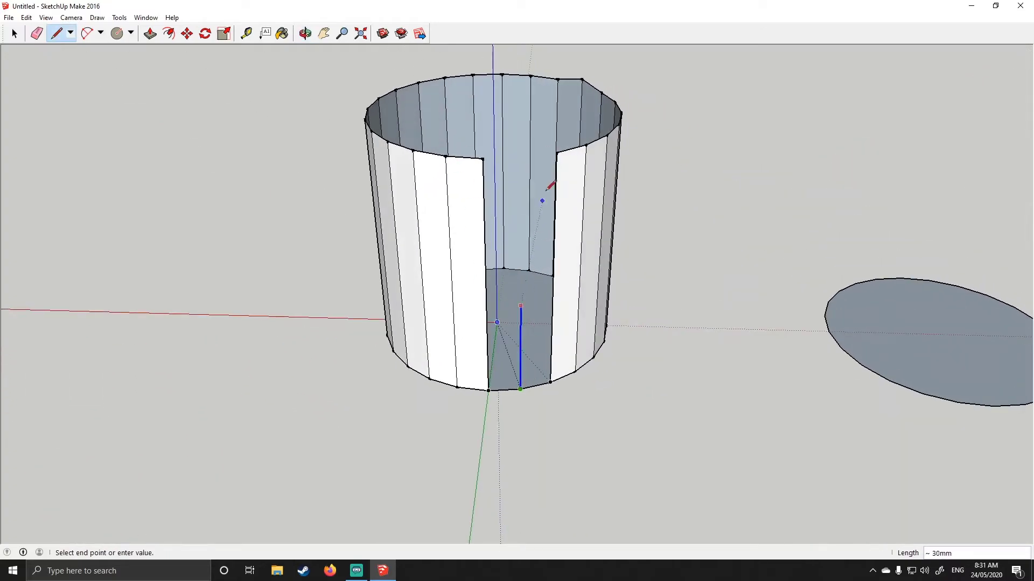
left_click(521, 158)
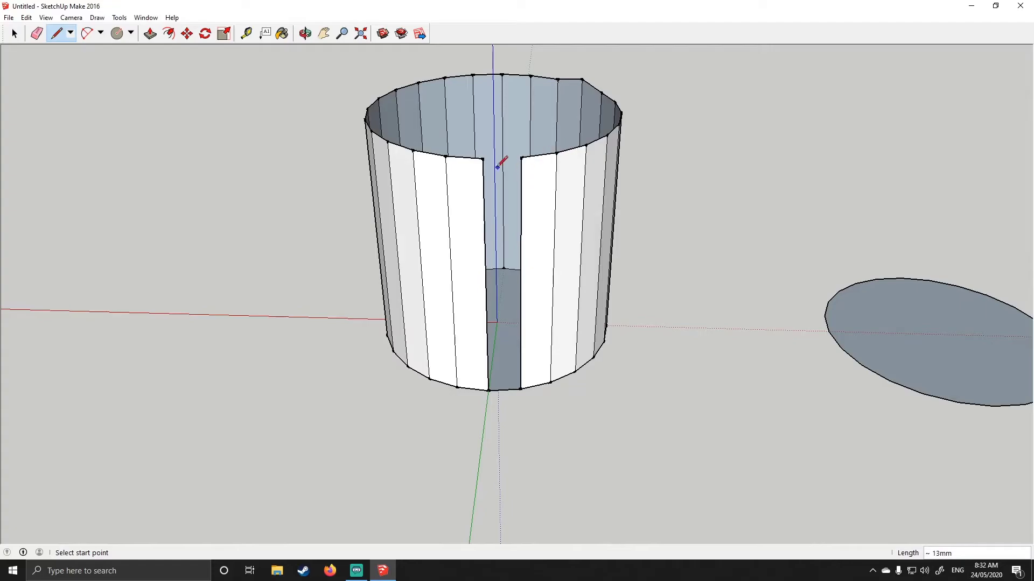
left_click(483, 158)
left_click(521, 158)
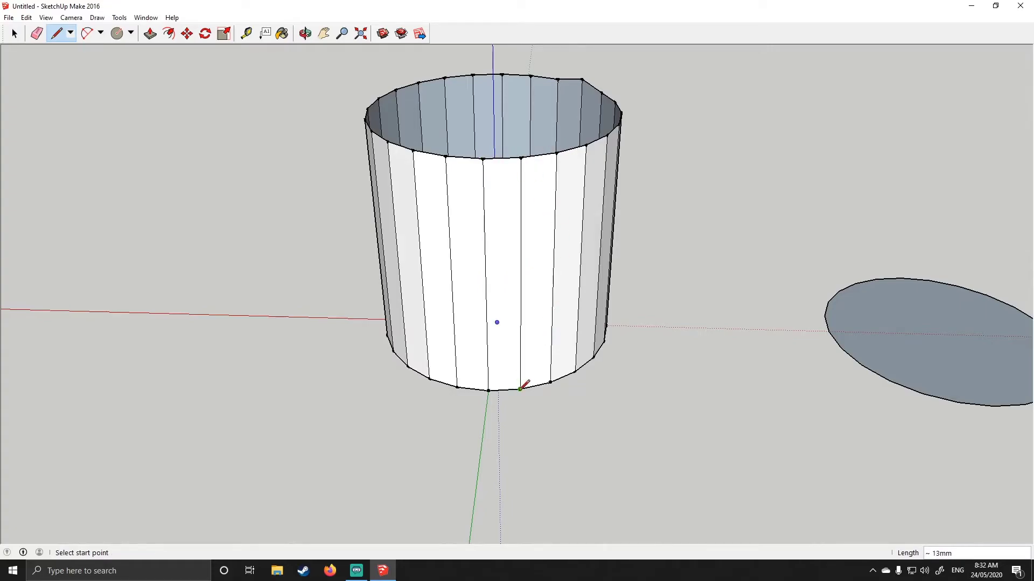
- Try to form the missing top face by retracing existing top and vertical edges of the front panels
left_click(520, 389)
key("Escape")
scroll(532, 148, "up", 3)
left_click(608, 150)
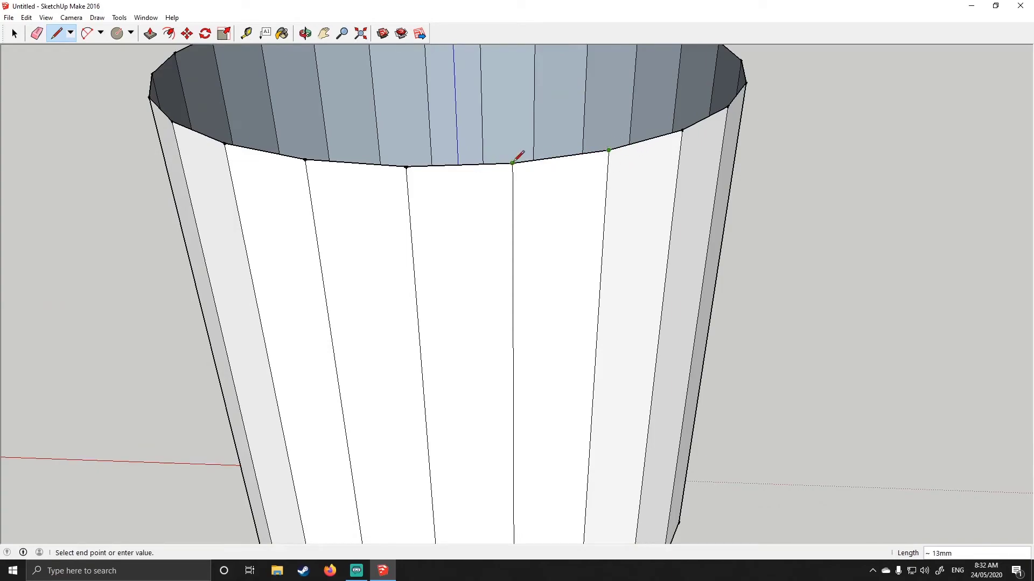
scroll(513, 164, "down", 3)
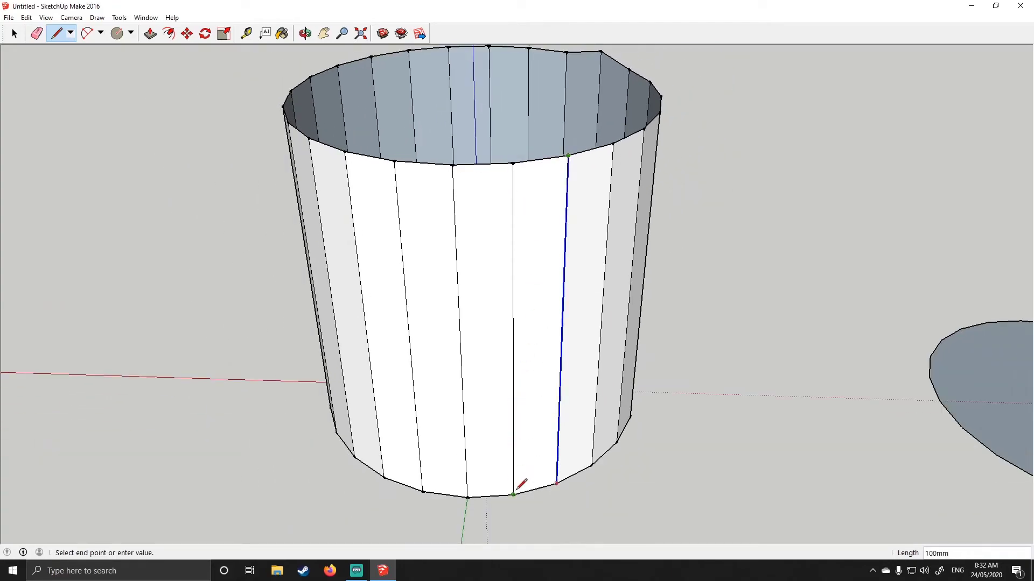
- Mark the correct wall height on the raised edge at the rim's peak with a vertical line from its base vertex
middle_click_drag(214, 224, 362, 166)
scroll(447, 245, "up", 6)
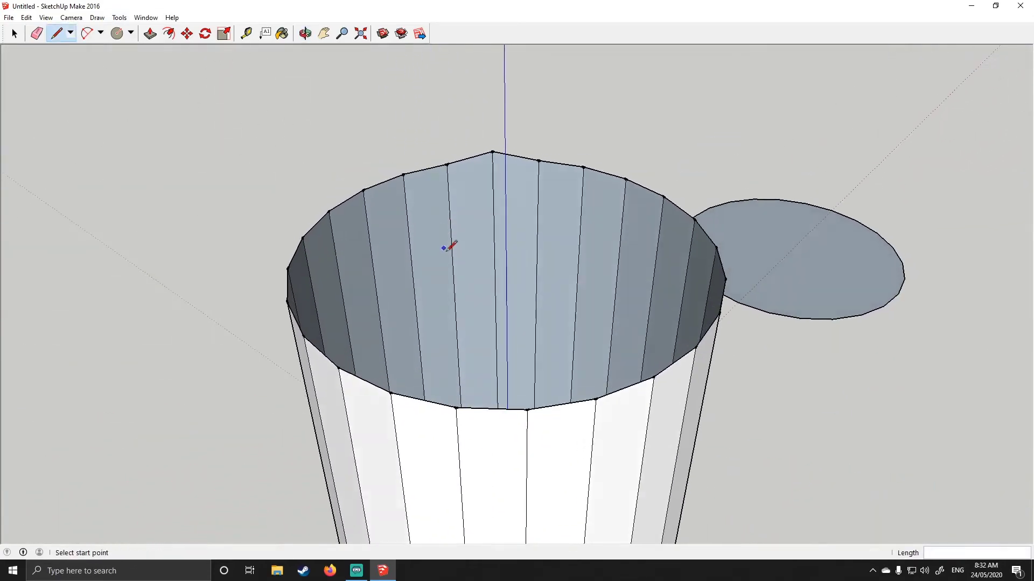
left_click(497, 408)
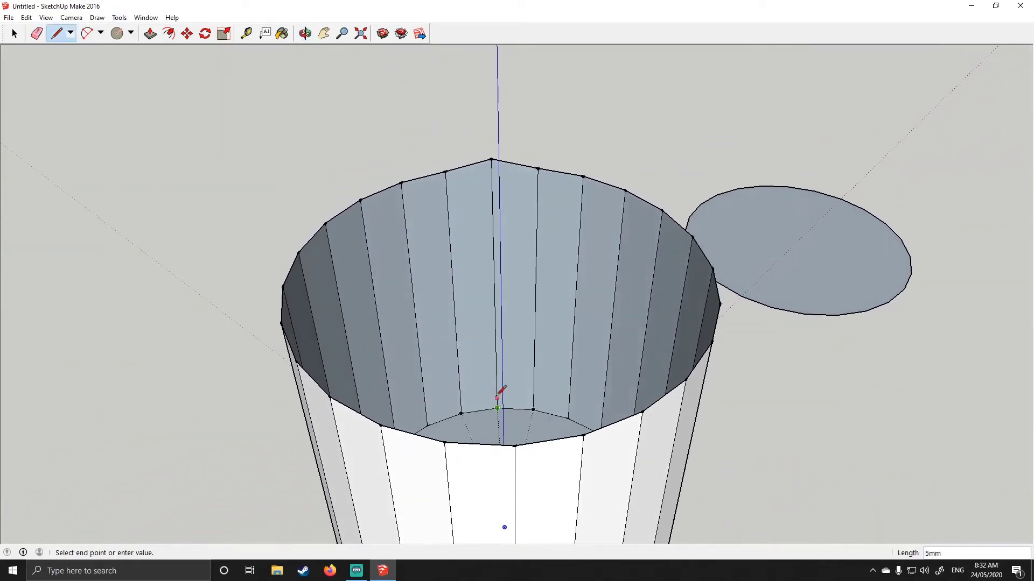
key("Escape")
left_click(446, 172)
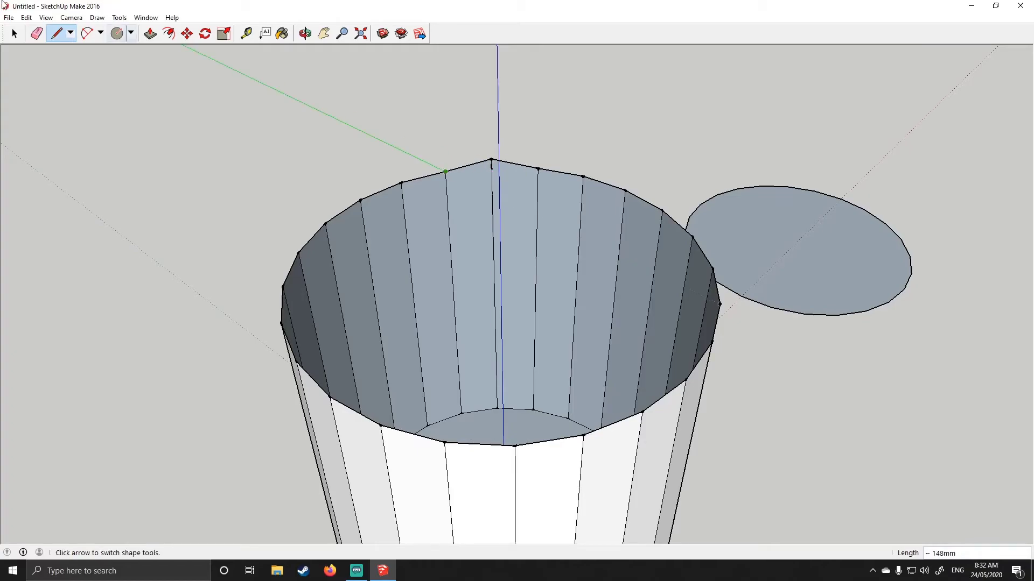
key("Escape")
- Draw two rim lines from the corrected height point to the neighbouring top vertices, closing the cylinder's top face
scroll(484, 136, "up", 2)
scroll(488, 164, "up", 4)
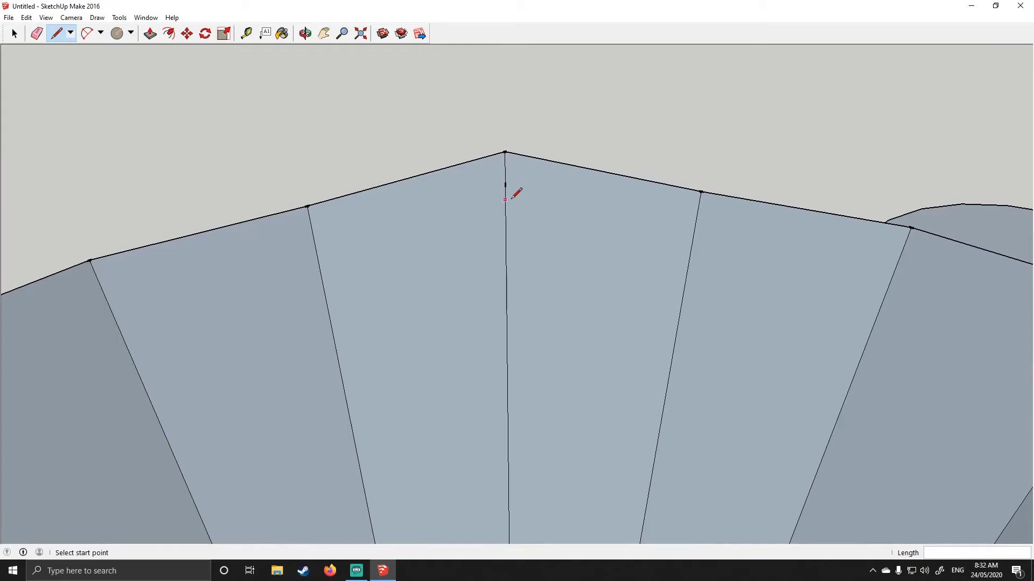
scroll(512, 197, "down", 3)
left_click(357, 206)
left_click(490, 192)
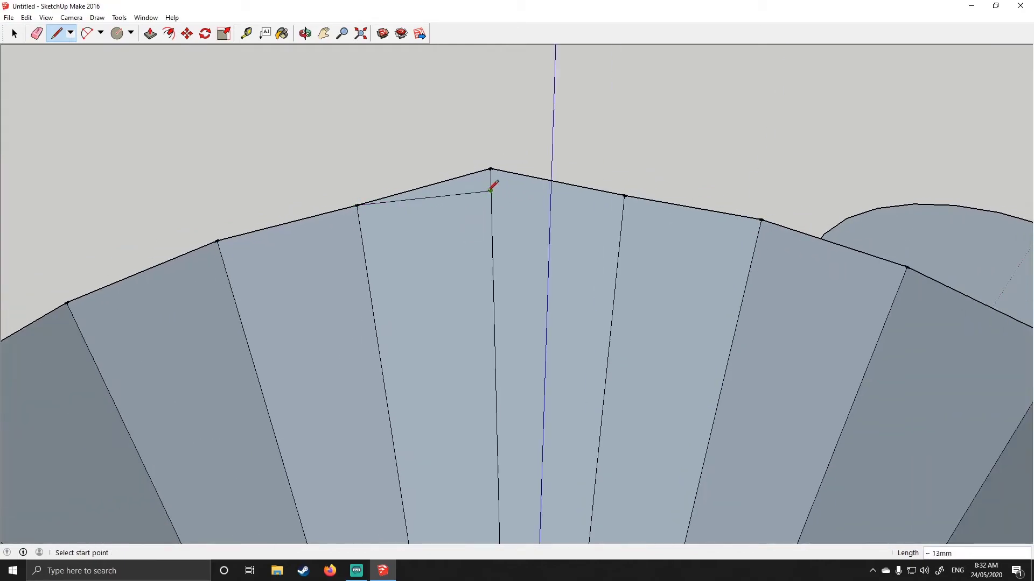
left_click(490, 191)
left_click(625, 196)
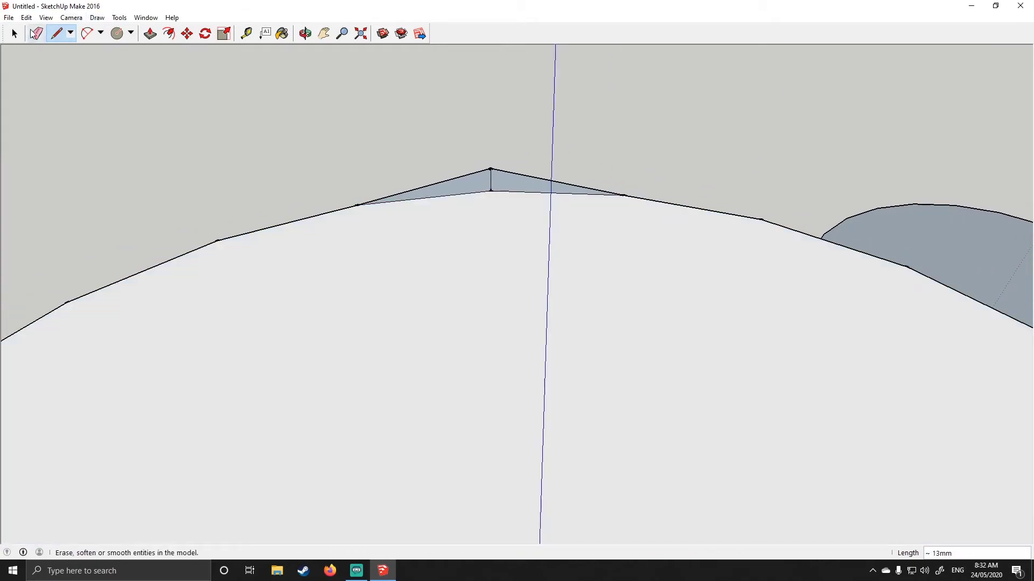
- Erase the surplus edges of the peak sticking up above the corrected rim
left_click(36, 33)
mouse_move(528, 173)
left_mouse_down()
mouse_move(475, 162)
mouse_move(487, 134)
left_mouse_up()
scroll(487, 134, "down", 5)
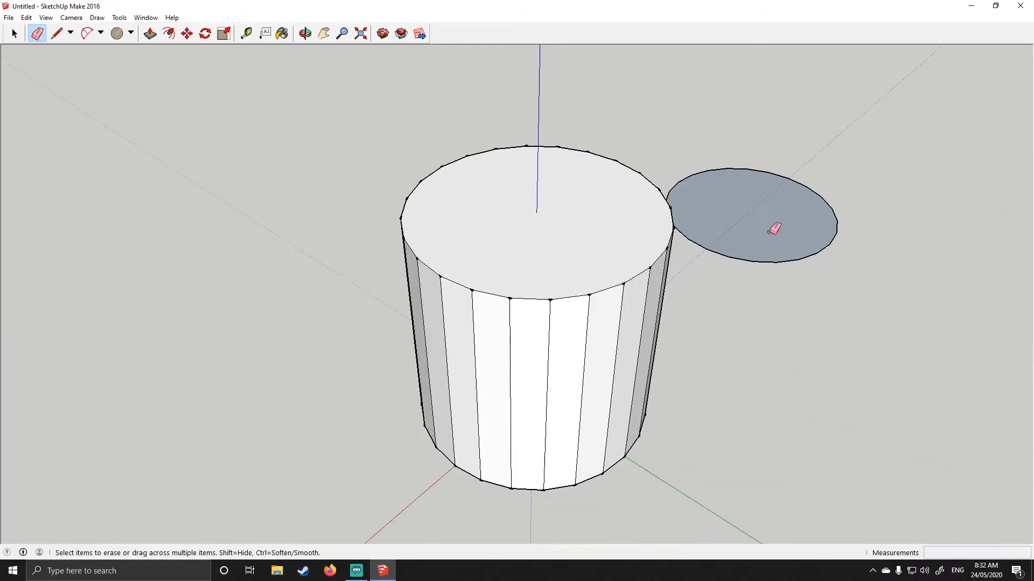
- Extrude the second circle upward by 100 mm with Push/Pull to make a solid cylinder
mouse_move(773, 229)
middle_mouse_down()
mouse_move(493, 108)
mouse_move(630, 189)
mouse_move(618, 300)
mouse_move(526, 416)
middle_mouse_up()
left_click(14, 34)
scroll(132, 194, "down", 3)
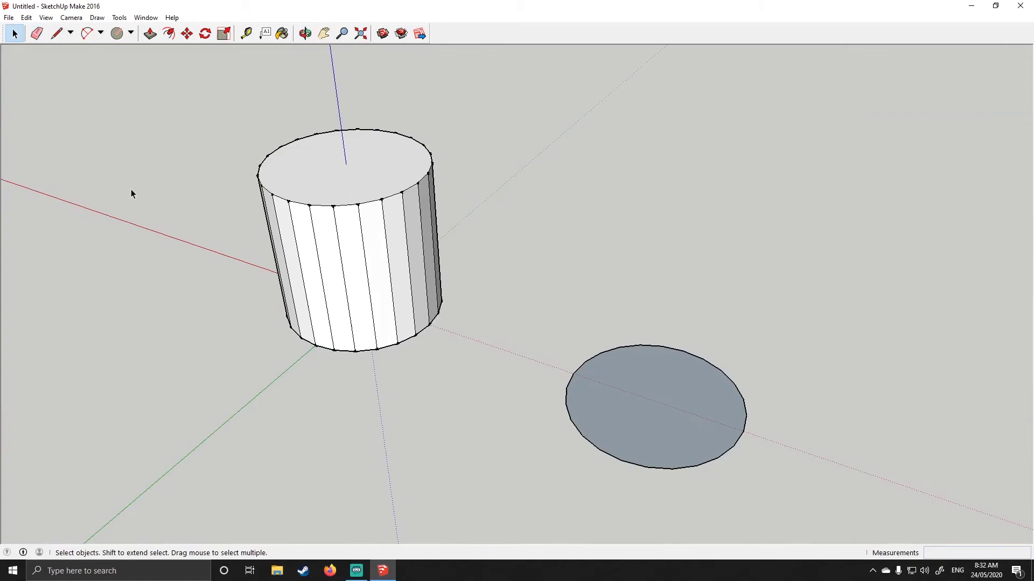
middle_click_drag(131, 194, 291, 245)
scroll(791, 417, "up", 2)
middle_click_drag(792, 418, 747, 242)
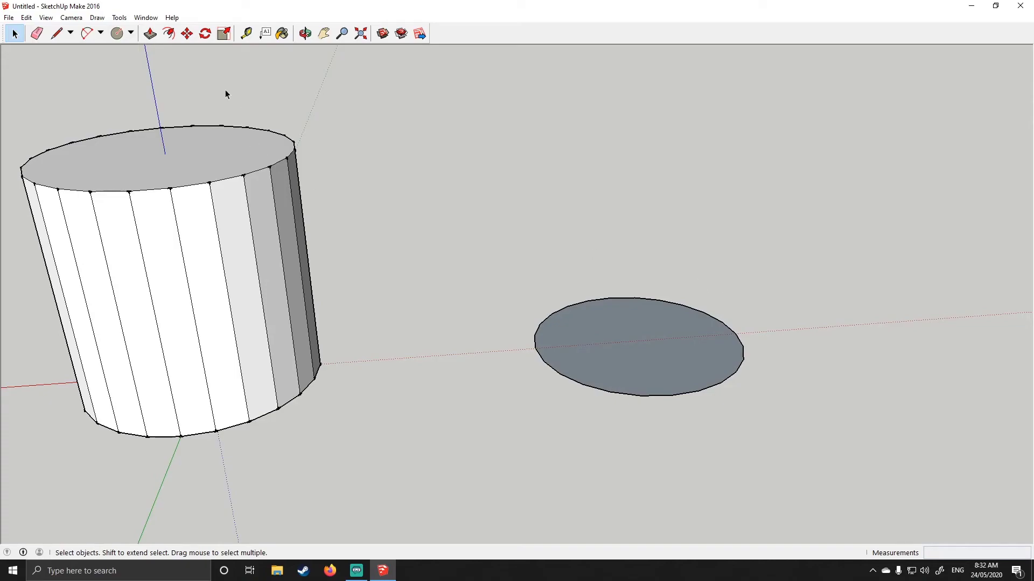
middle_click_drag(590, 272, 525, 265)
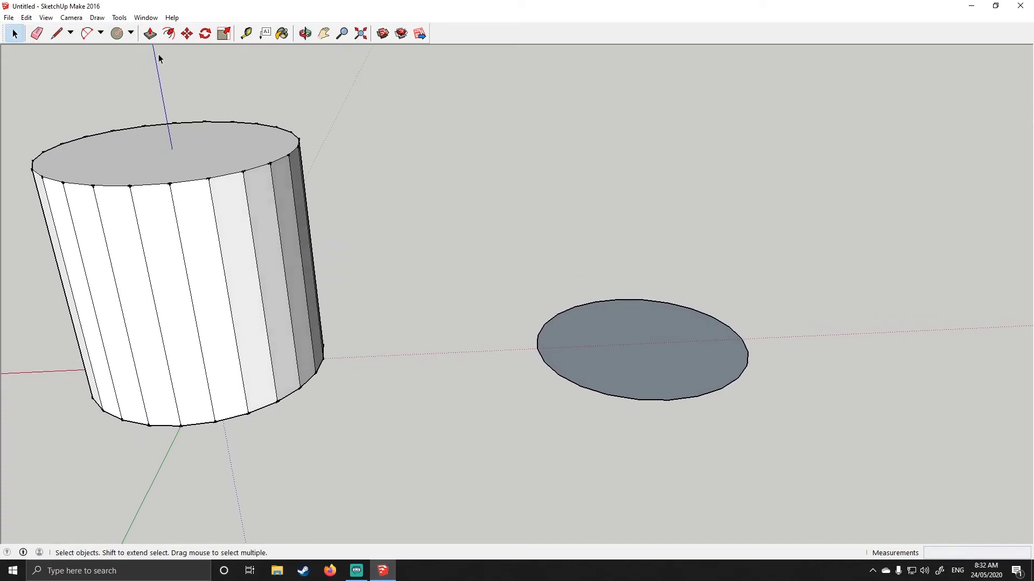
left_click(151, 34)
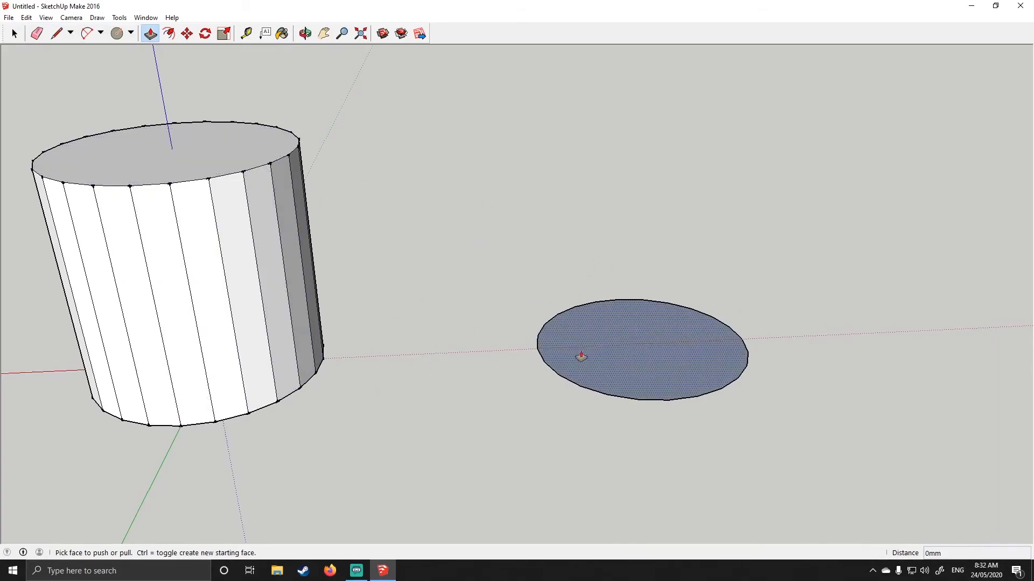
left_click_drag(616, 340, 626, 141)
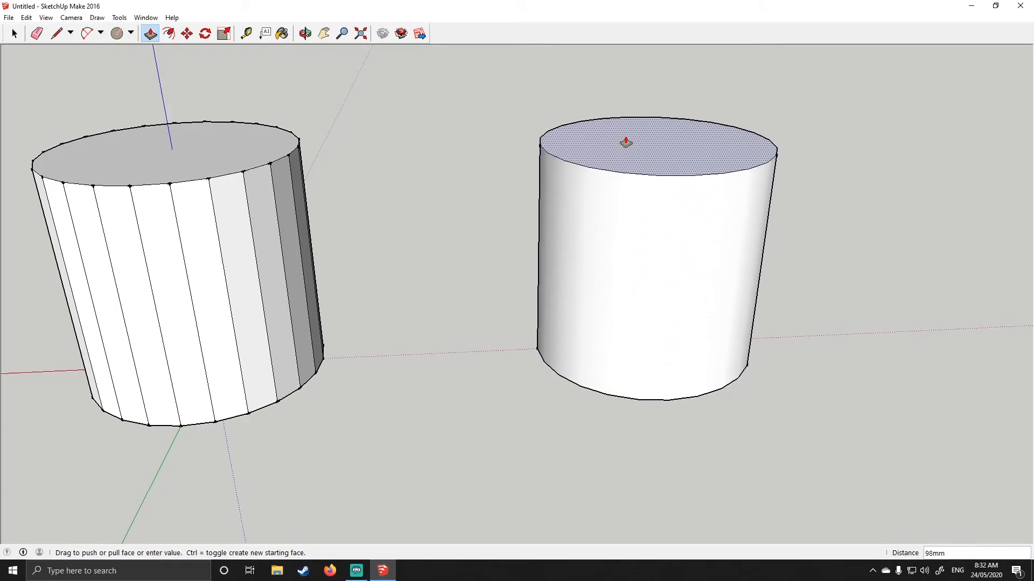
key("Return")
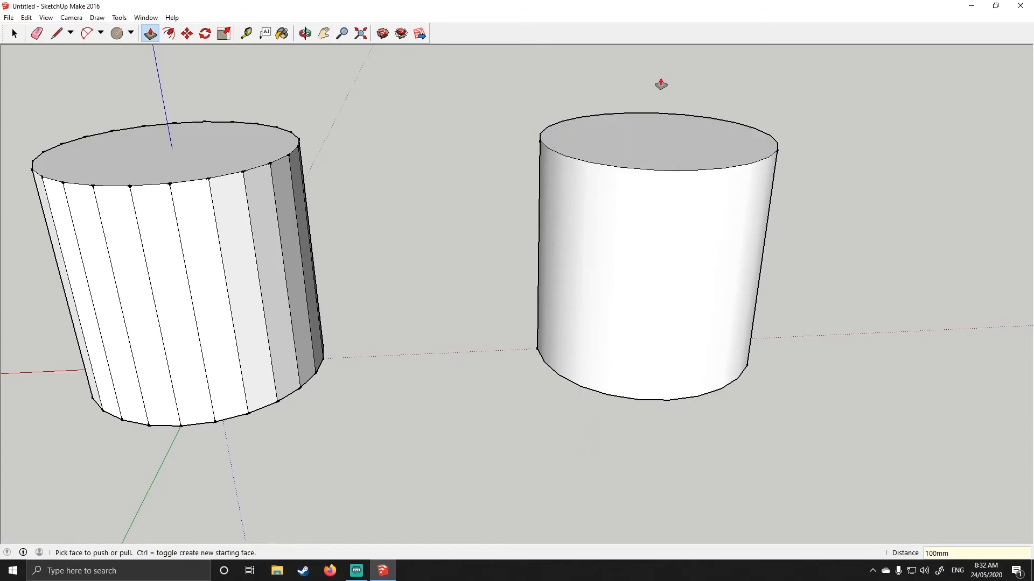
middle_click_drag(637, 150, 461, 318)
scroll(316, 342, "down", 2)
middle_click_drag(316, 342, 584, 290)
scroll(583, 290, "up", 3)
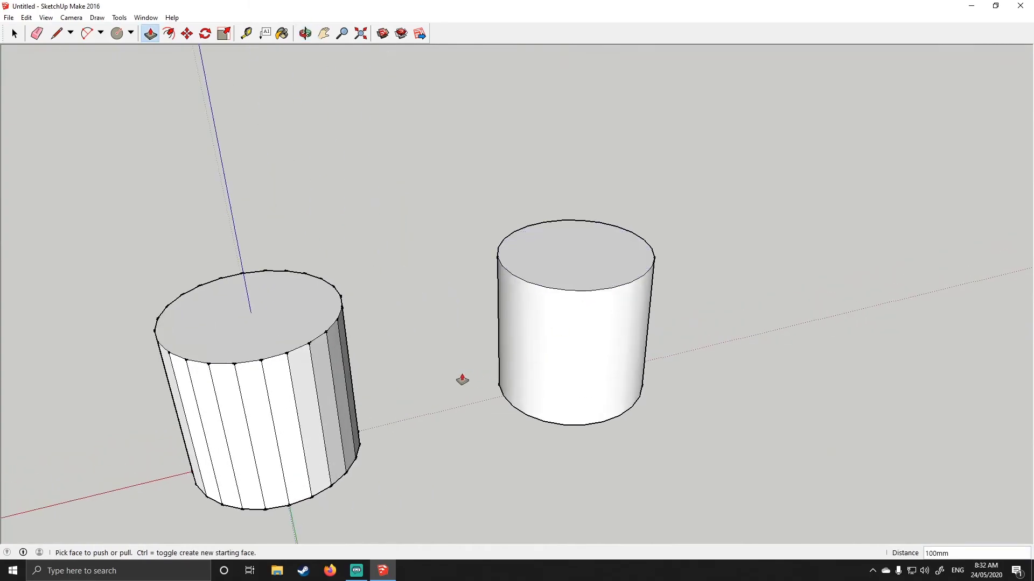